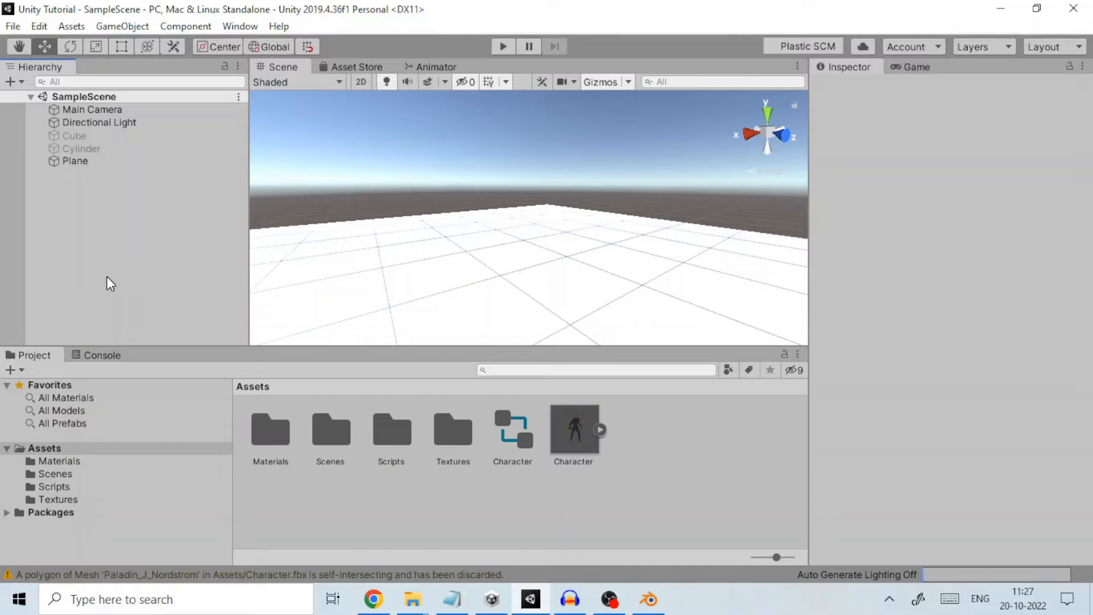
pyautogui.click(573, 435)
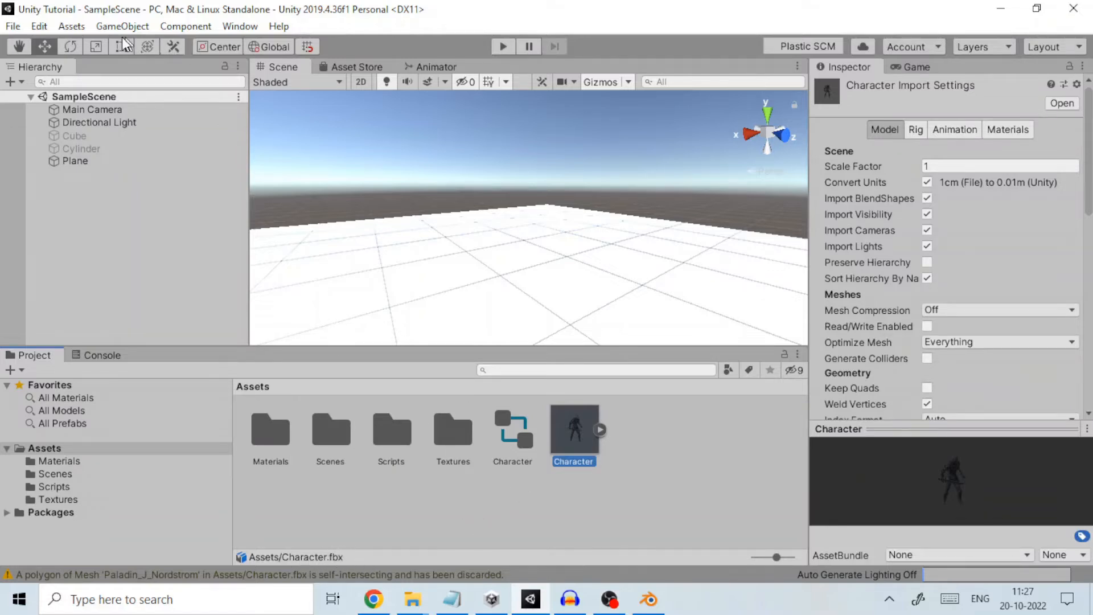
pyautogui.click(68, 26)
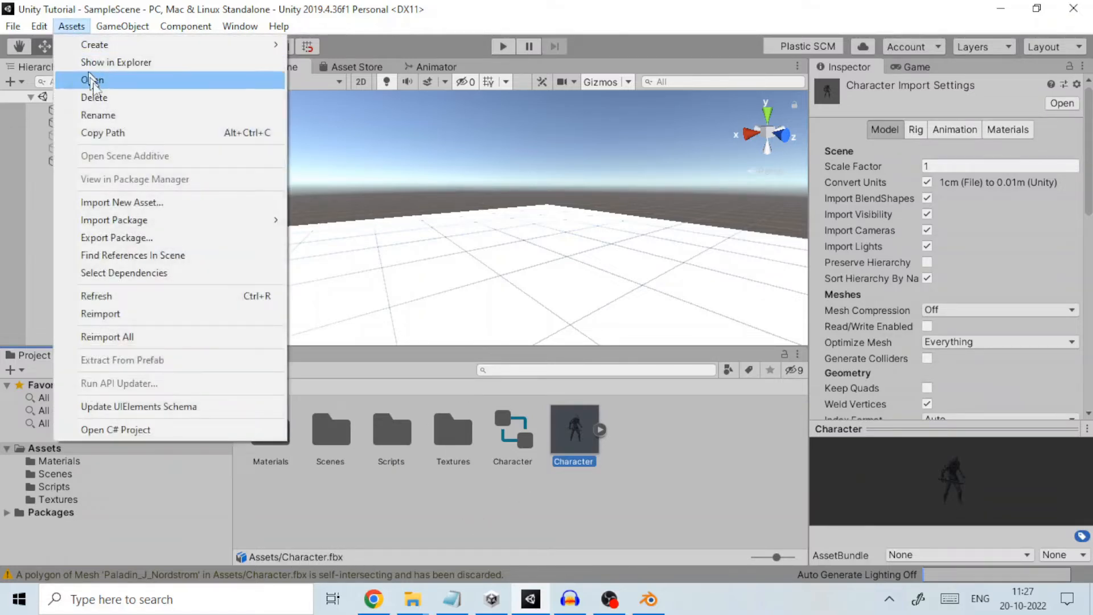
pyautogui.click(121, 203)
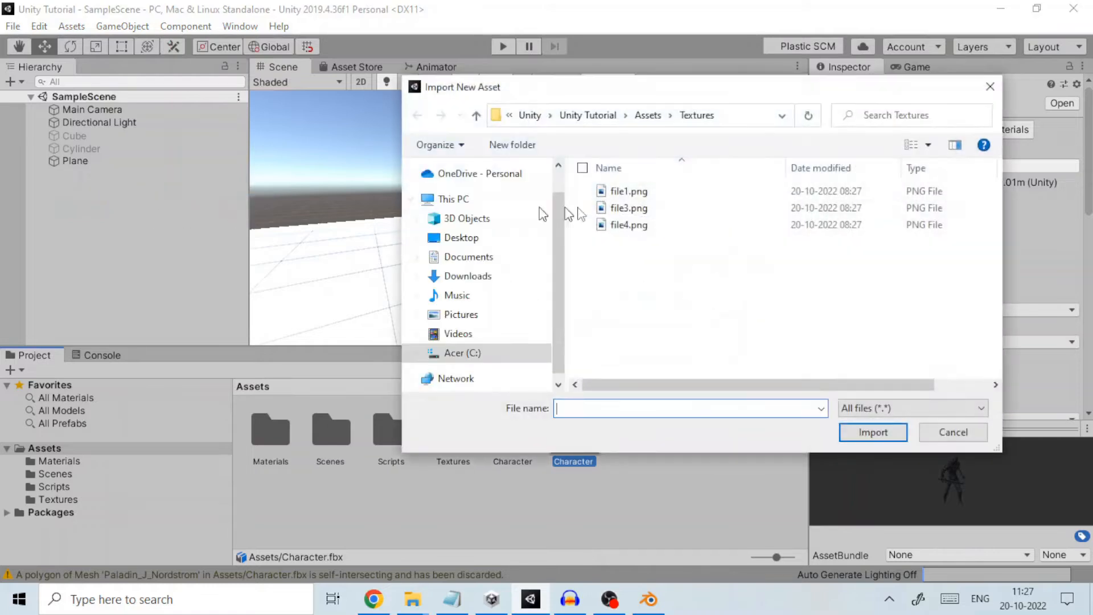
pyautogui.click(643, 116)
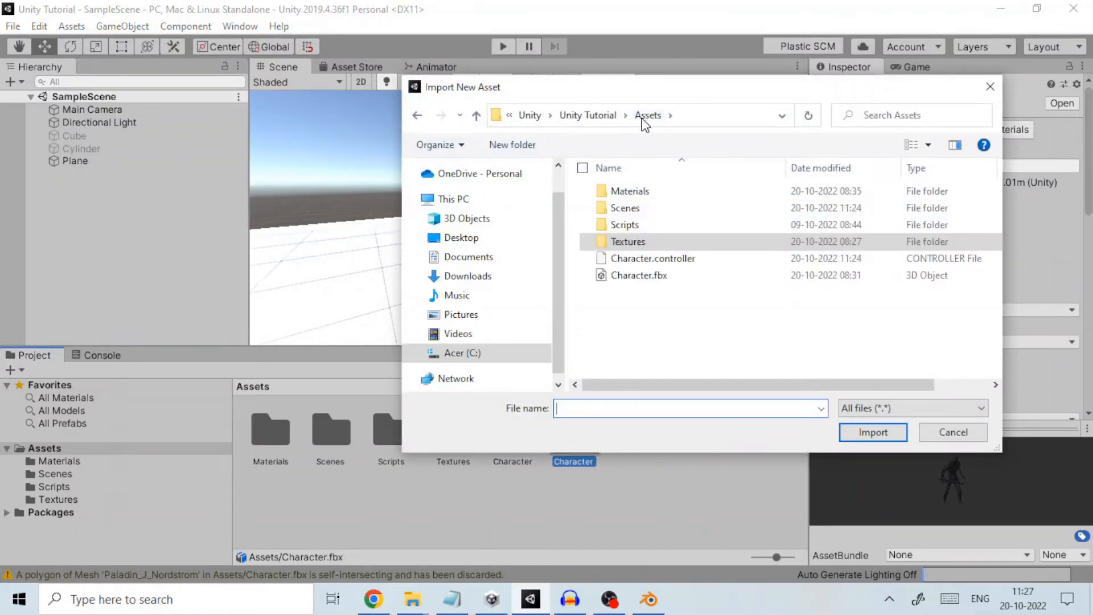
pyautogui.click(945, 435)
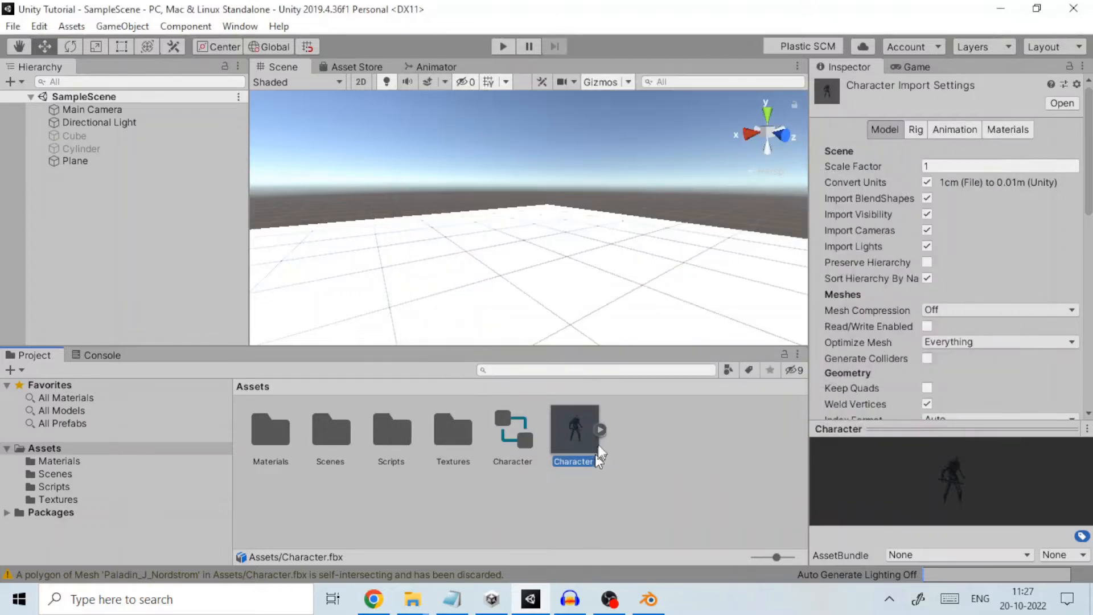
# Step: Expand the Character model asset and examine its Paladin_J_Nordstrom mesh, Armature and Paladin_MAT material with an enlarged preview
pyautogui.click(602, 430)
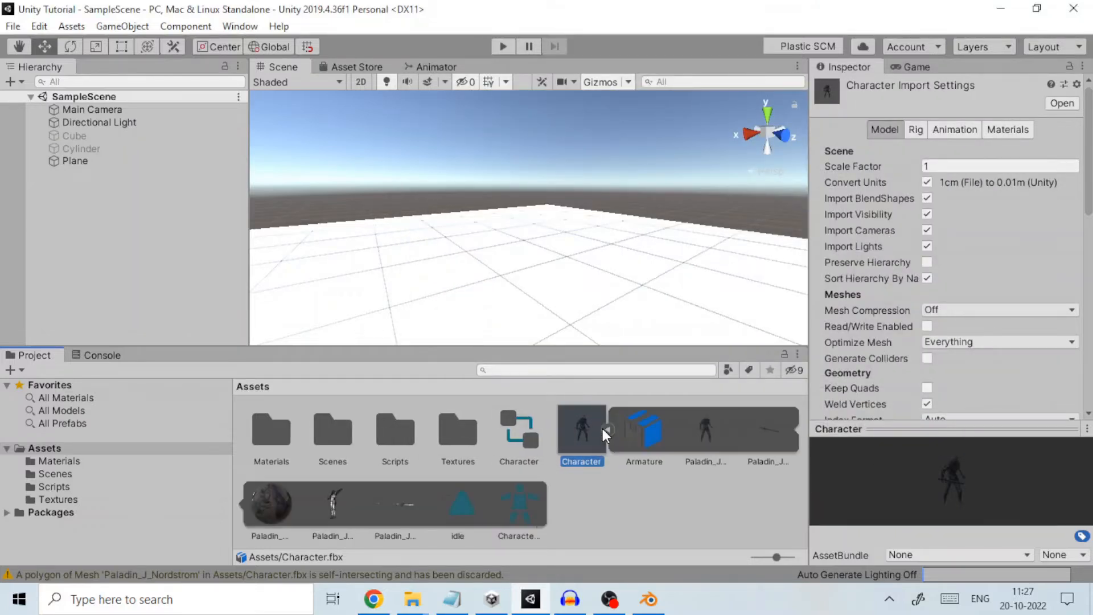
pyautogui.click(715, 425)
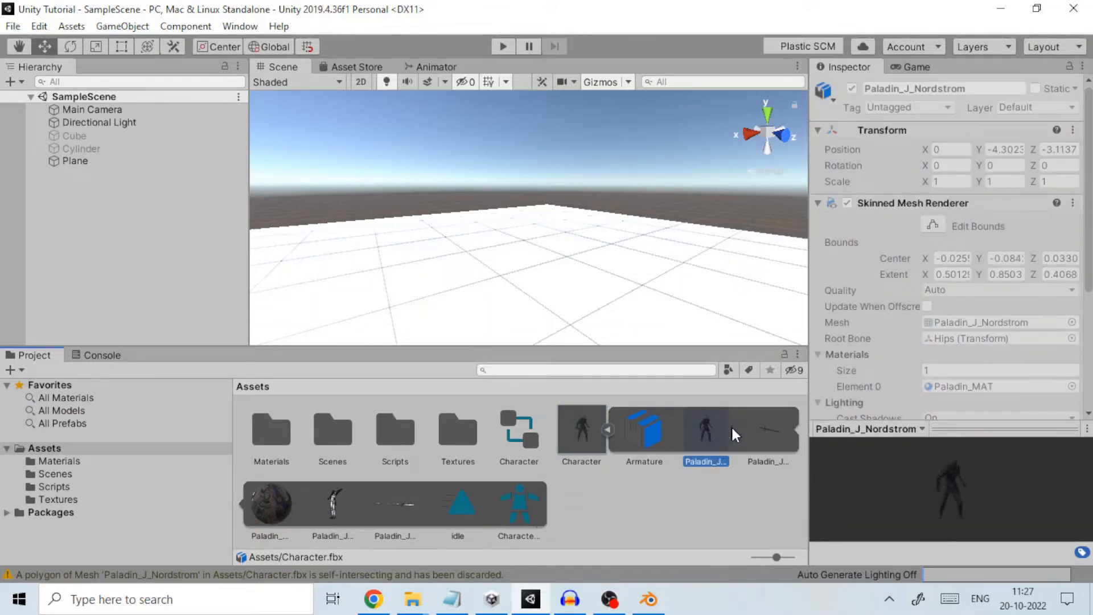
pyautogui.click(650, 426)
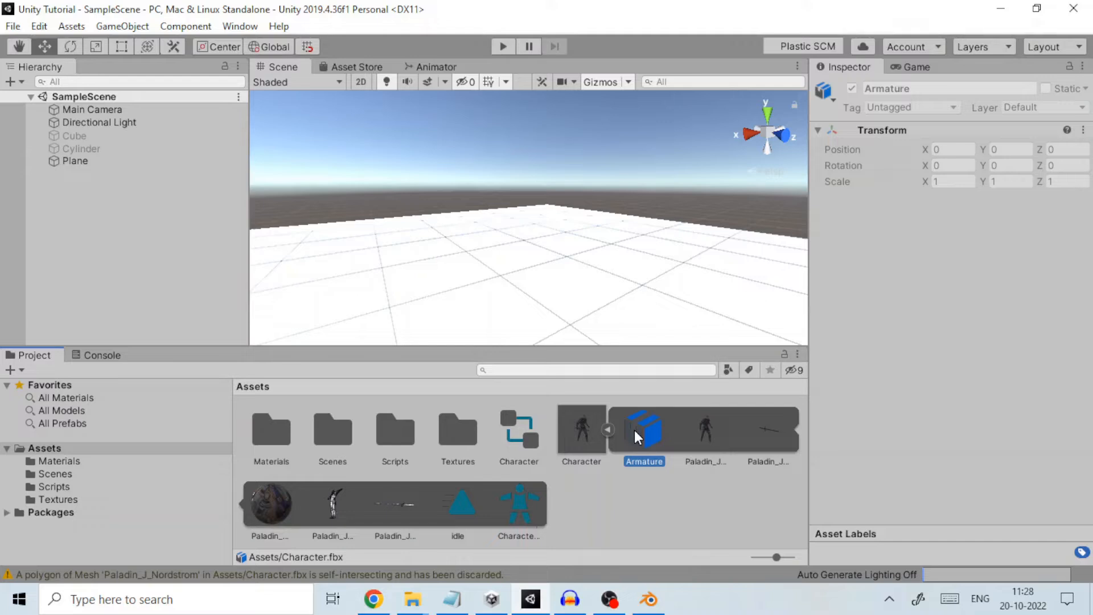
pyautogui.click(269, 498)
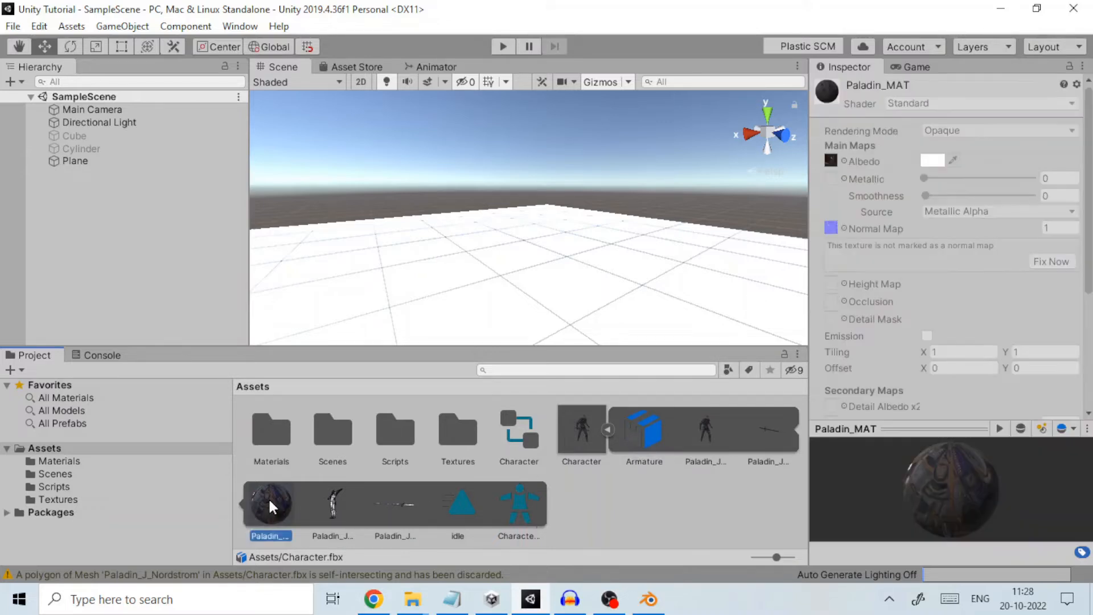
pyautogui.moveTo(892, 430); pyautogui.dragTo(910, 376)
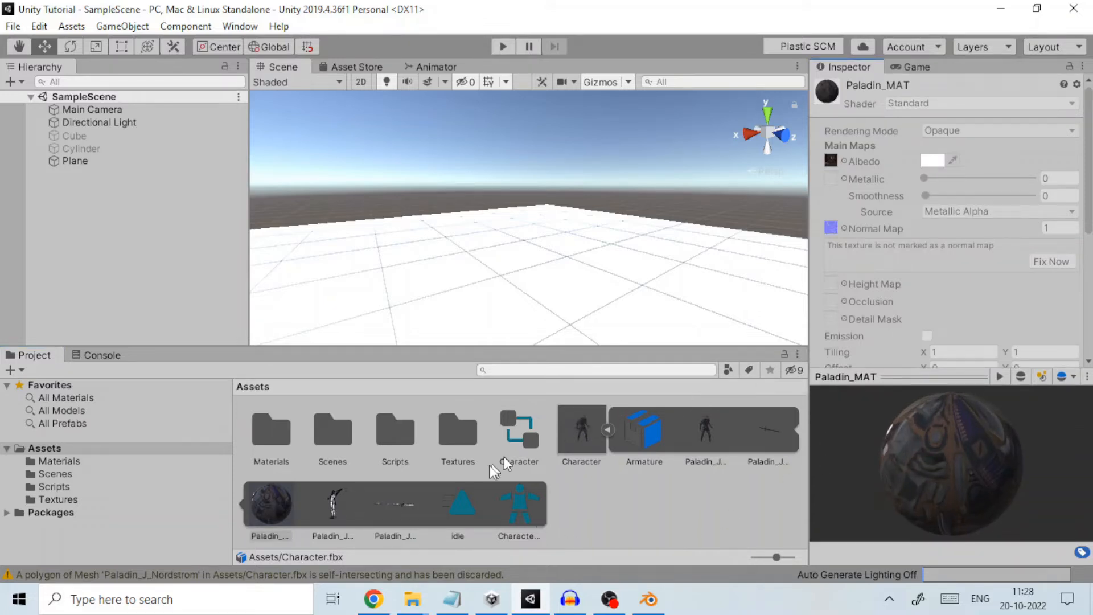
# Step: Preview the Character model's idle animation clip, stop playback and collapse the asset's contents
pyautogui.click(464, 501)
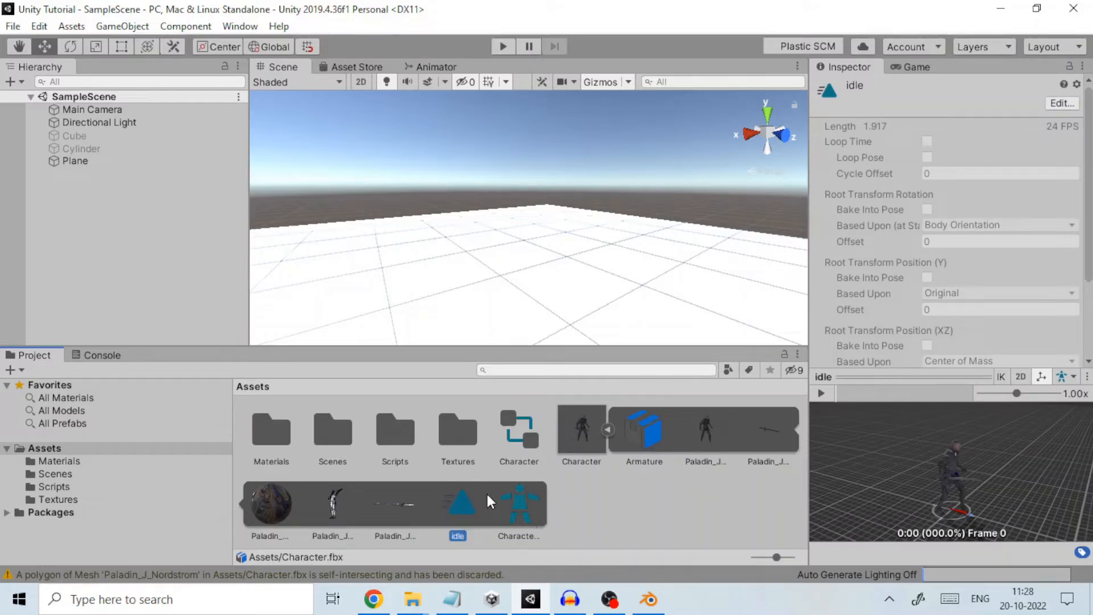
pyautogui.click(820, 393)
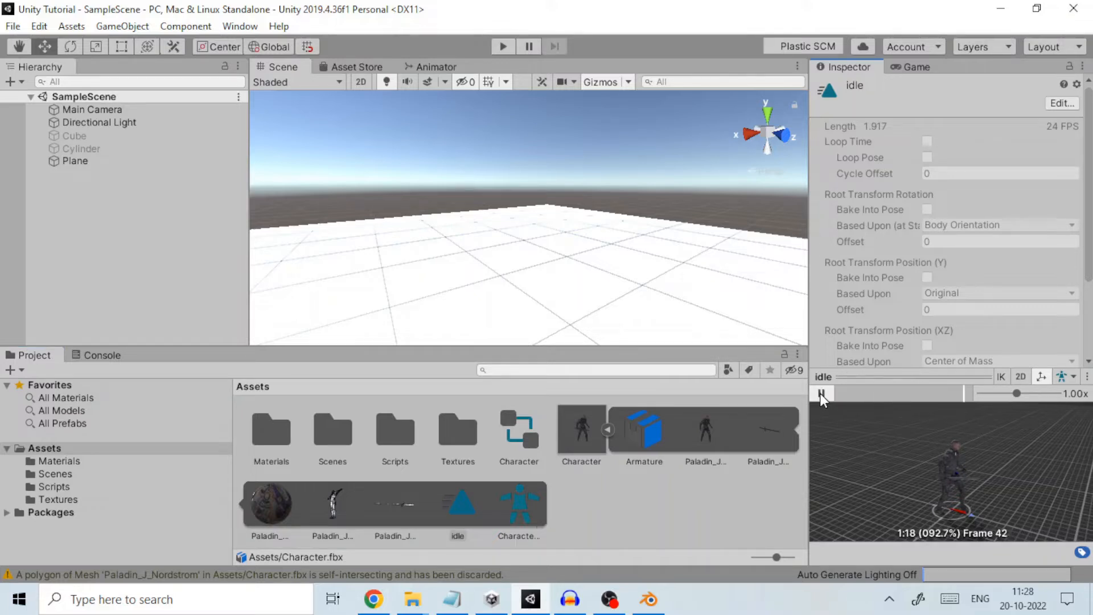
pyautogui.click(820, 393)
pyautogui.click(606, 430)
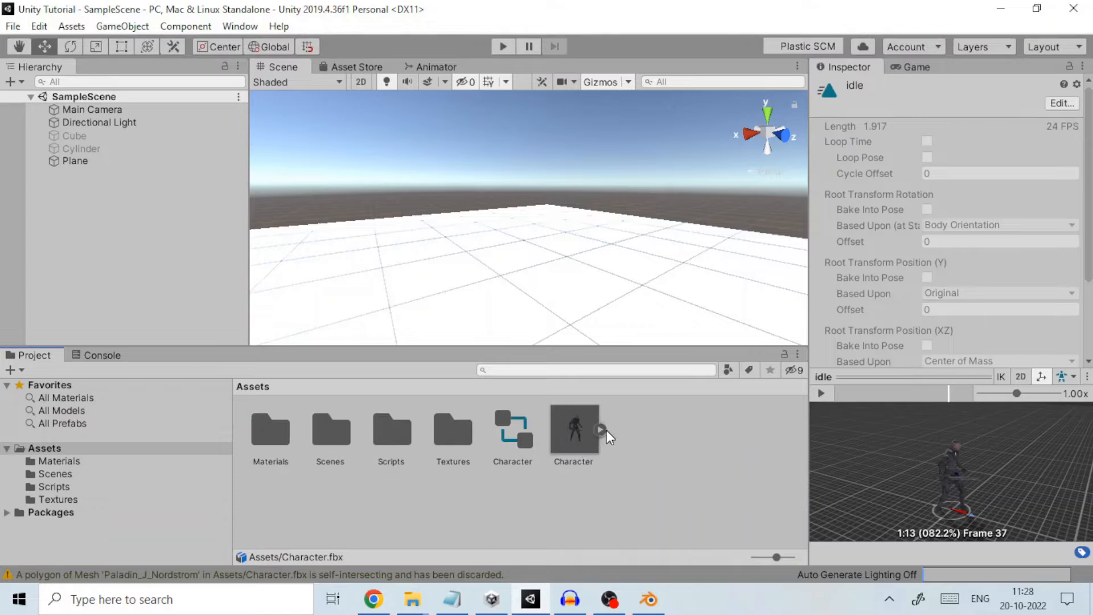
# Step: Review the Model import settings of the Character asset, including its scene, mesh and geometry options
pyautogui.click(570, 428)
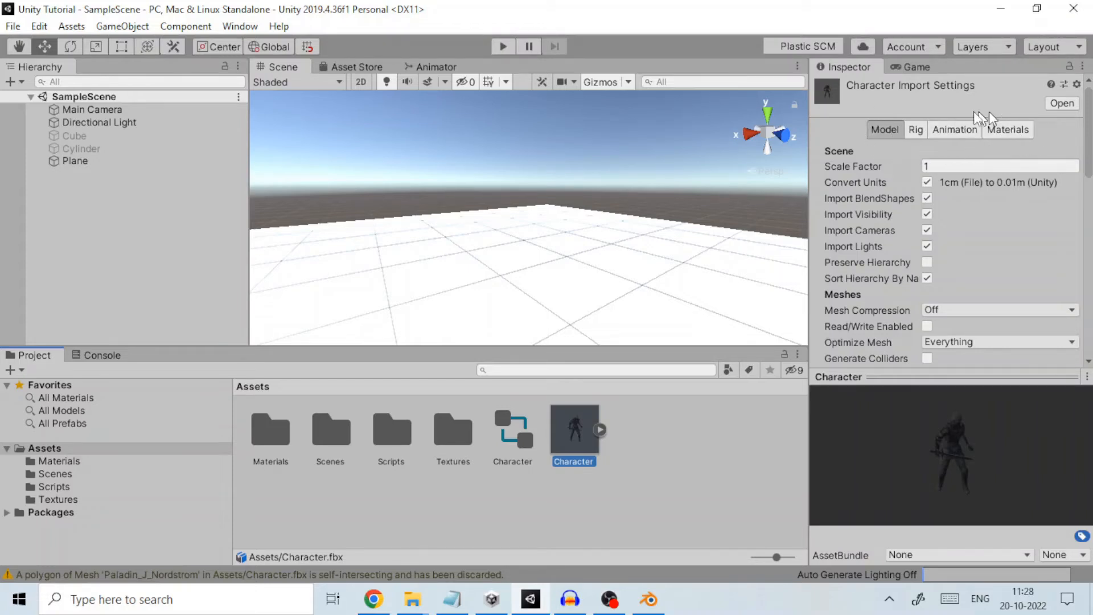
pyautogui.click(884, 136)
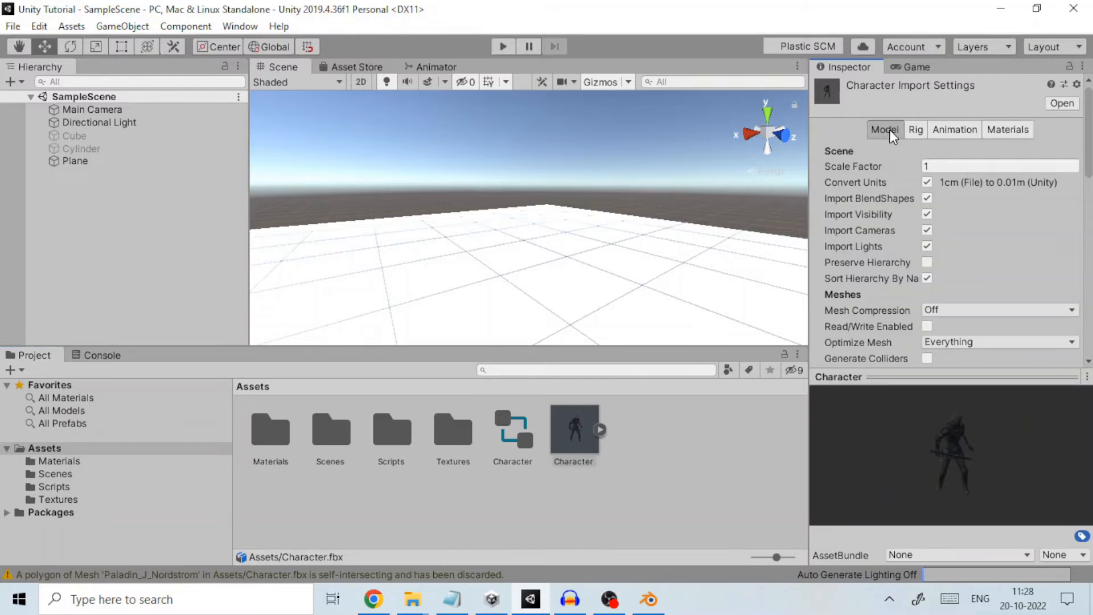
pyautogui.scroll(-10, 945, 228)
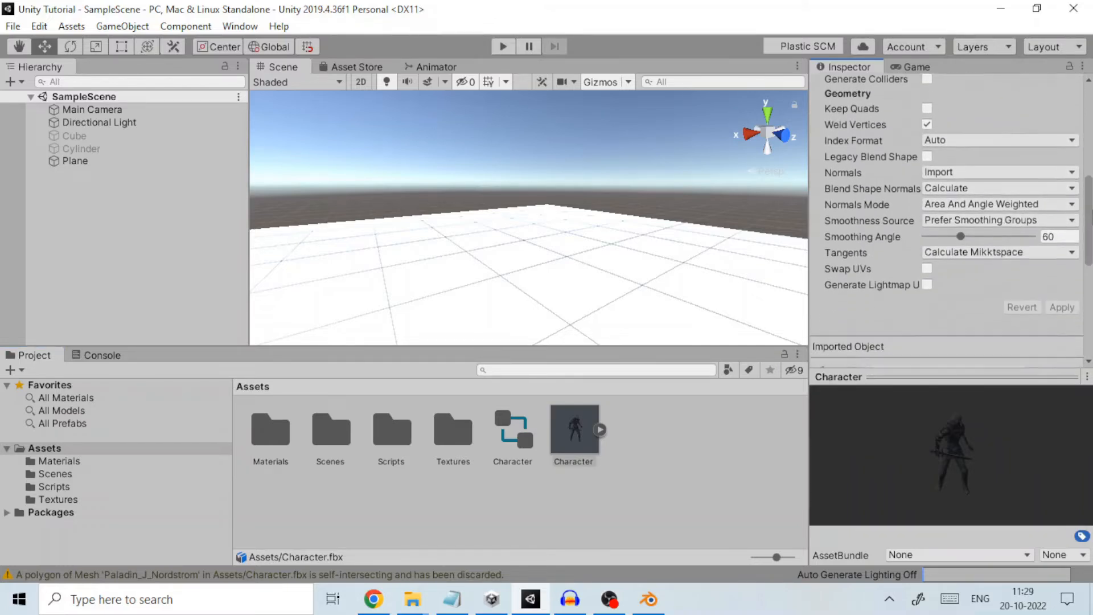
pyautogui.scroll(10, 921, 131)
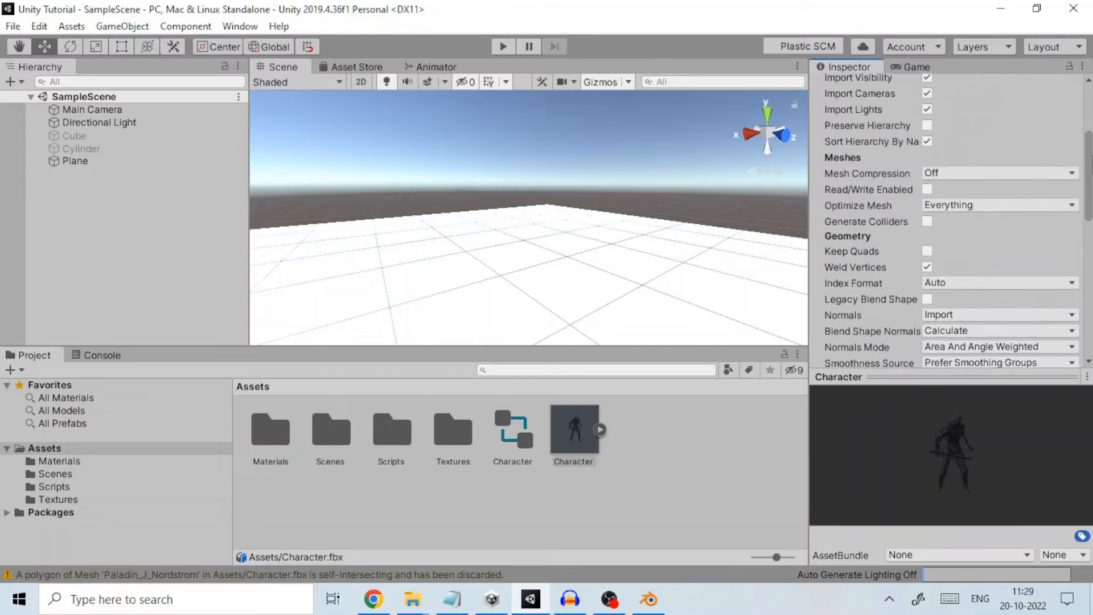
# Step: Apply a Humanoid rig to the Character asset with its avatar created from this model, ignoring the normal map fix
pyautogui.click(914, 131)
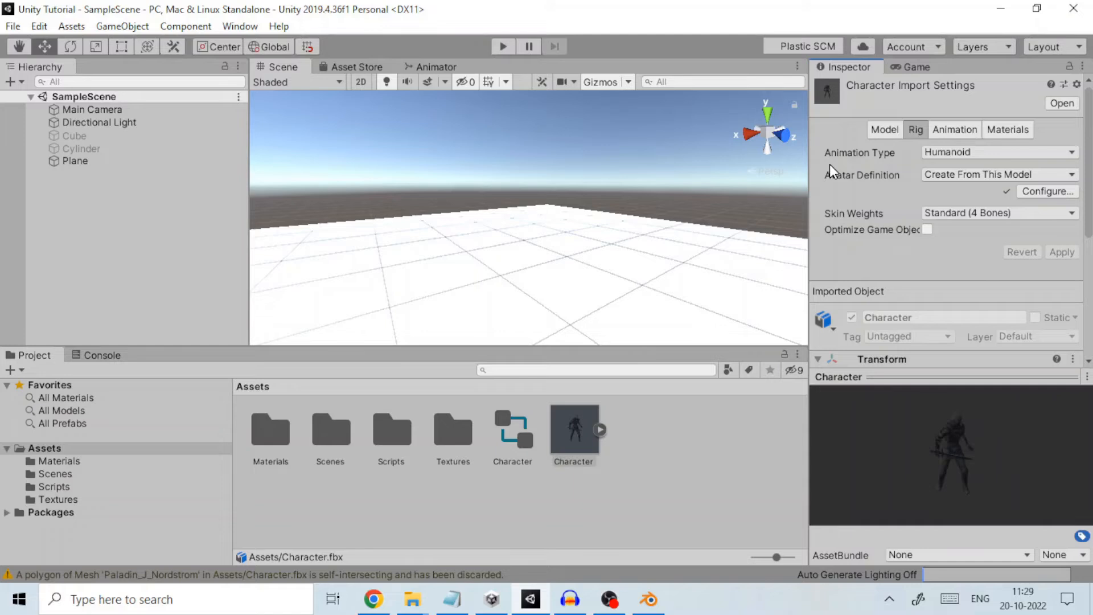
pyautogui.click(977, 150)
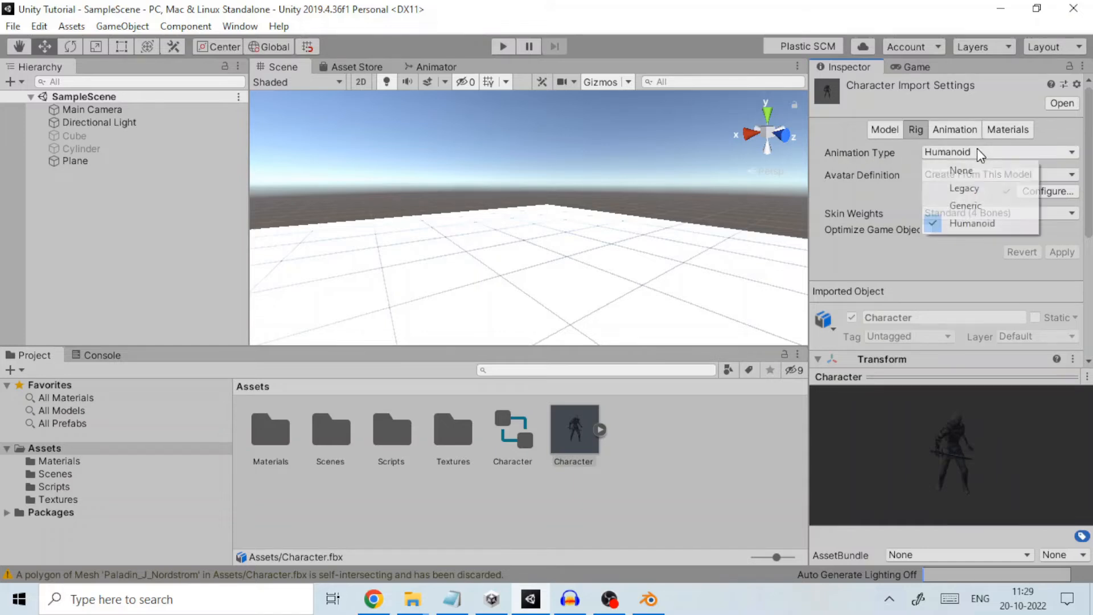
pyautogui.click(969, 222)
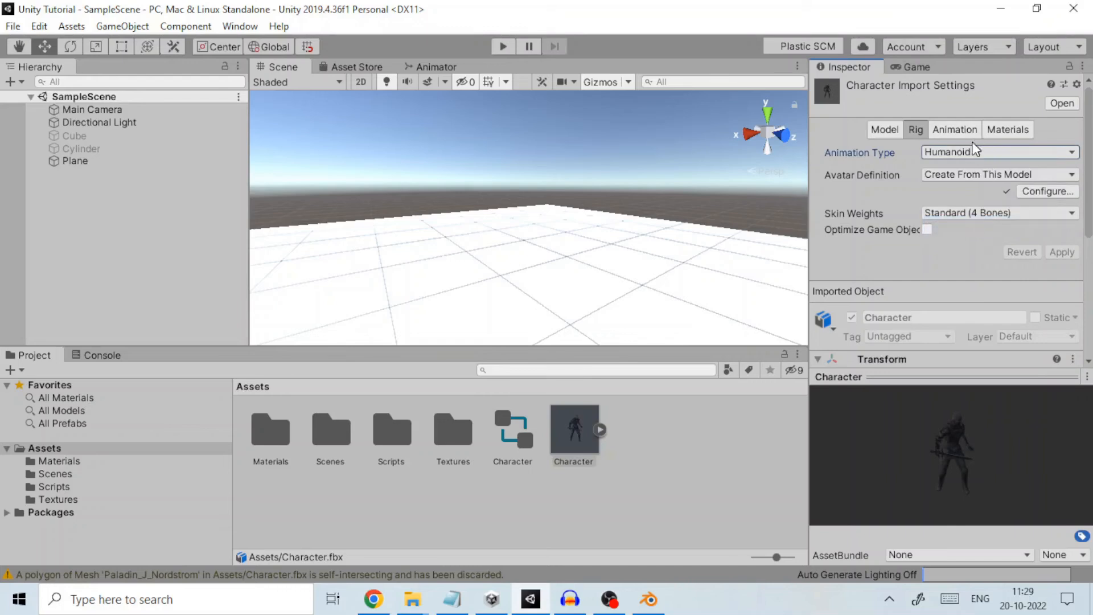
pyautogui.click(973, 174)
pyautogui.click(977, 209)
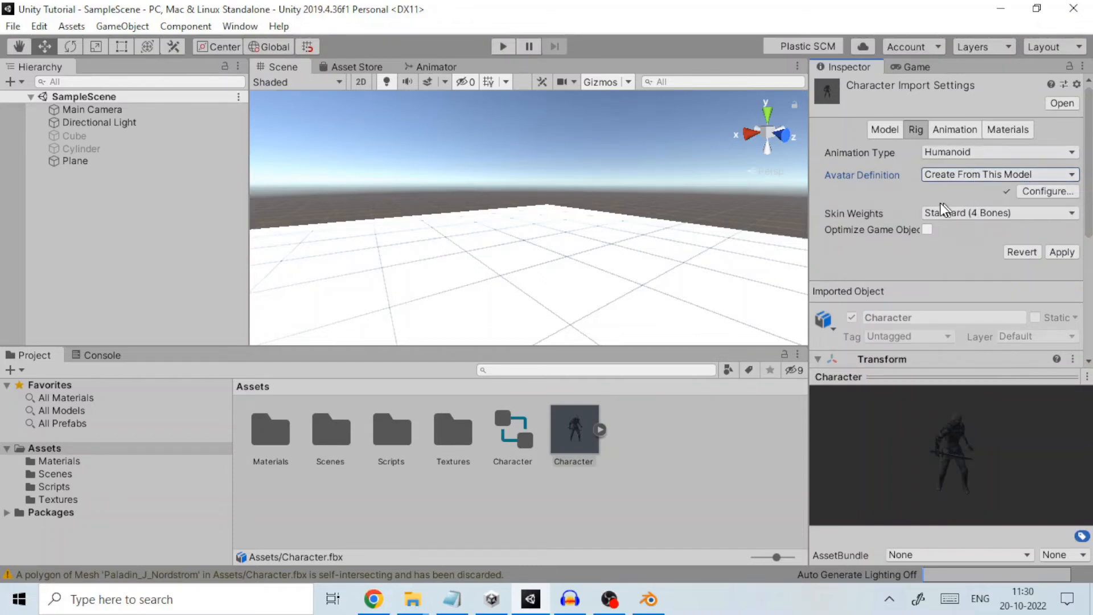
pyautogui.click(1066, 251)
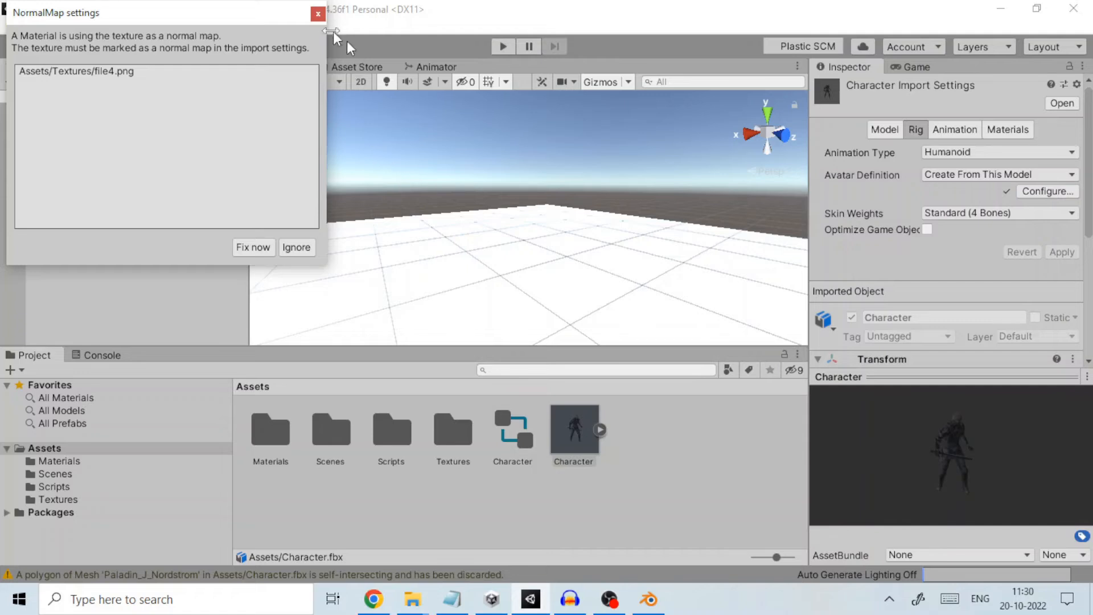
pyautogui.click(293, 247)
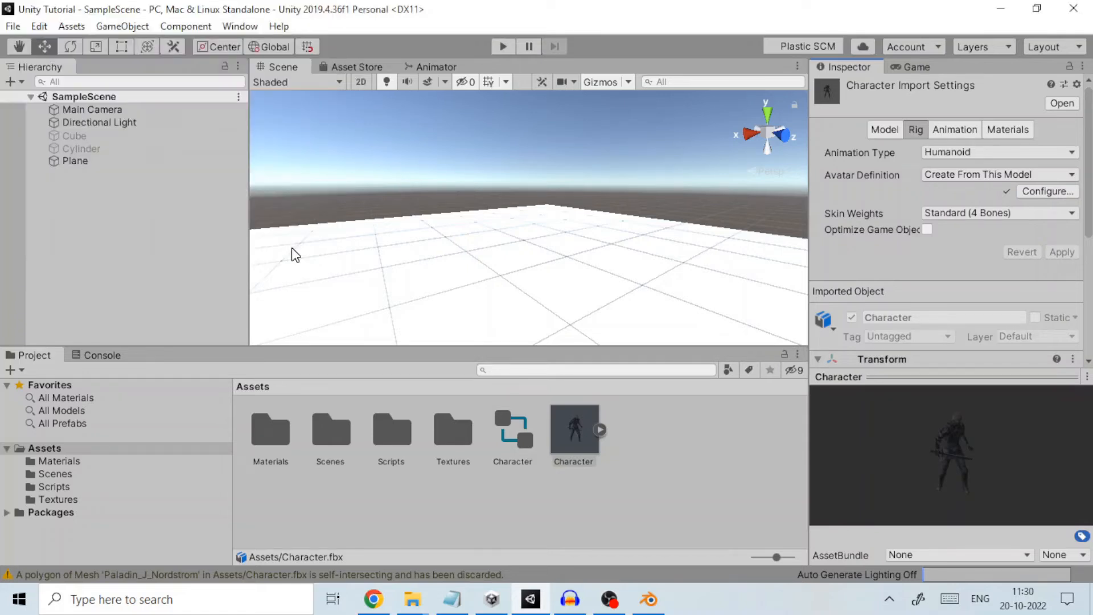
# Step: Enable Loop Time for the Character's idle animation clip and apply the import settings, ignoring the normal map fix
pyautogui.click(955, 131)
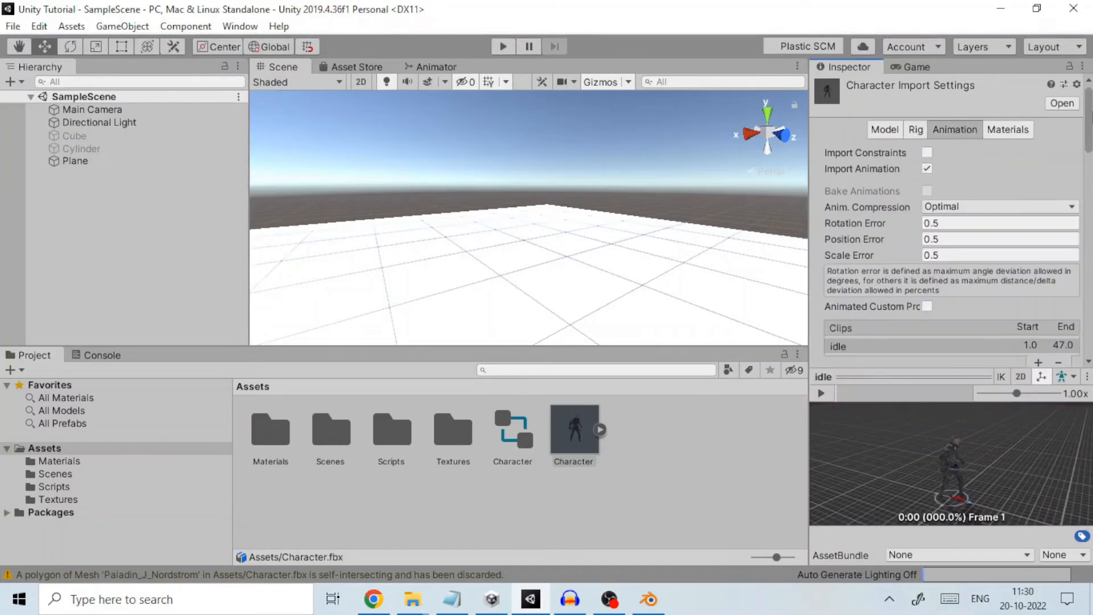
pyautogui.scroll(-3, 1025, 251)
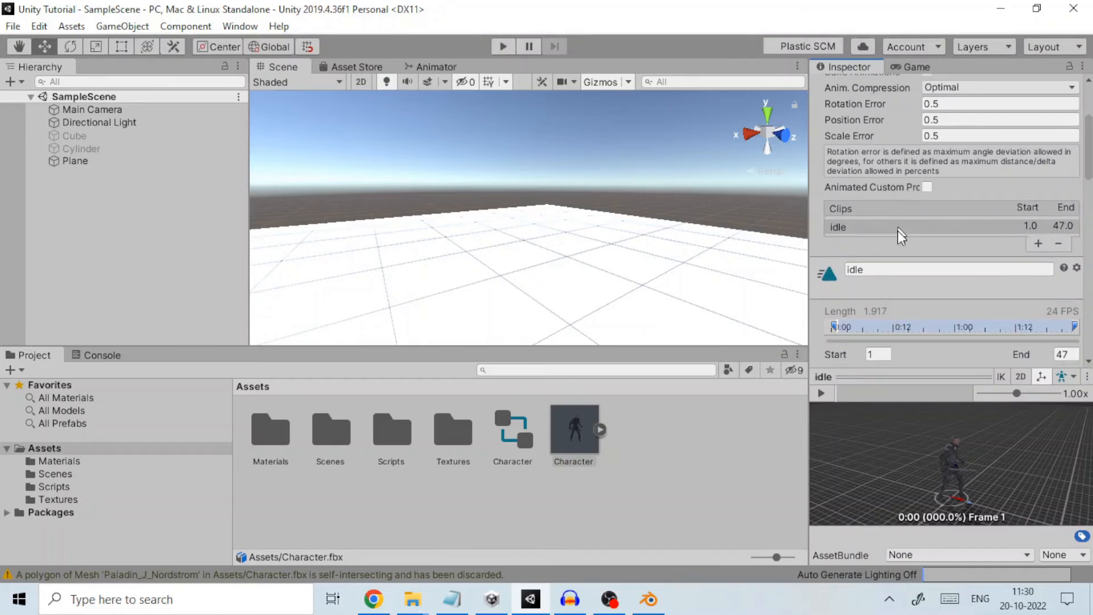
pyautogui.scroll(-5, 1088, 156)
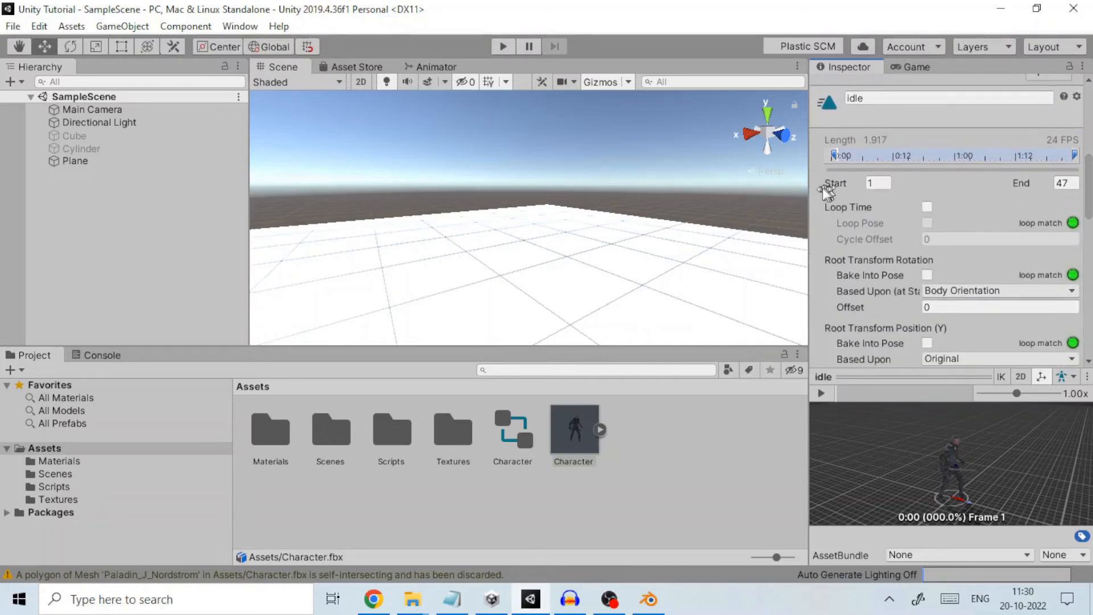
pyautogui.click(927, 207)
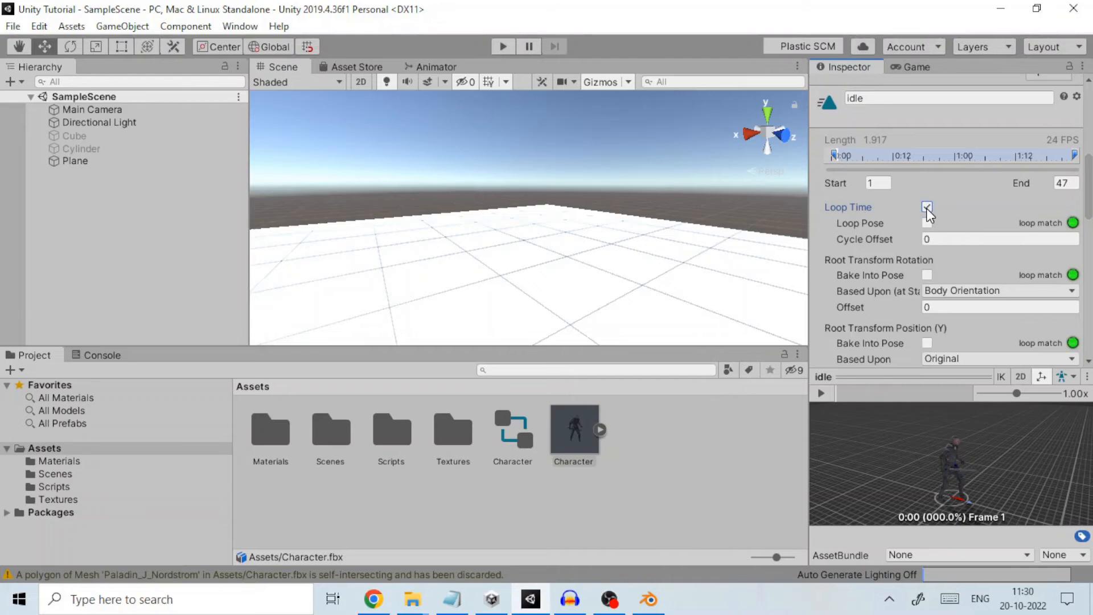
pyautogui.scroll(-2, 1087, 188)
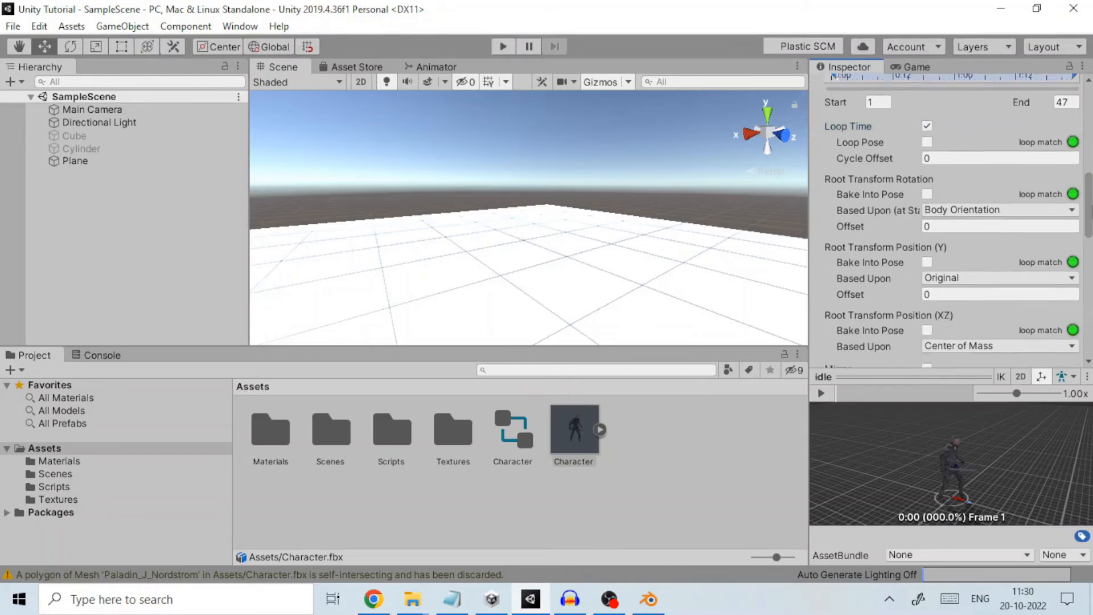
pyautogui.scroll(-9, 1065, 201)
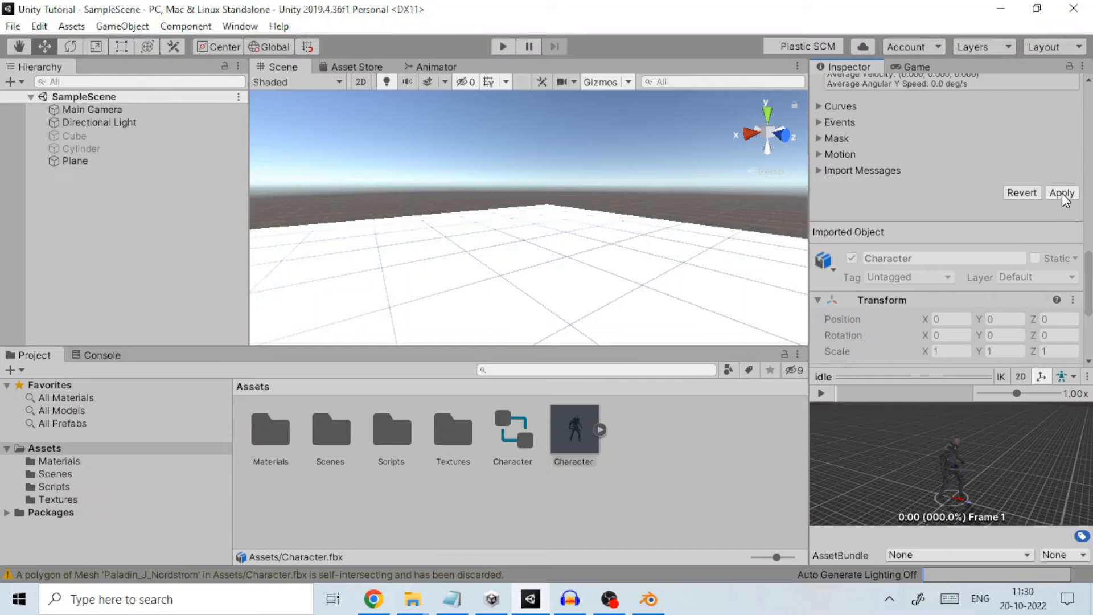
pyautogui.click(1061, 193)
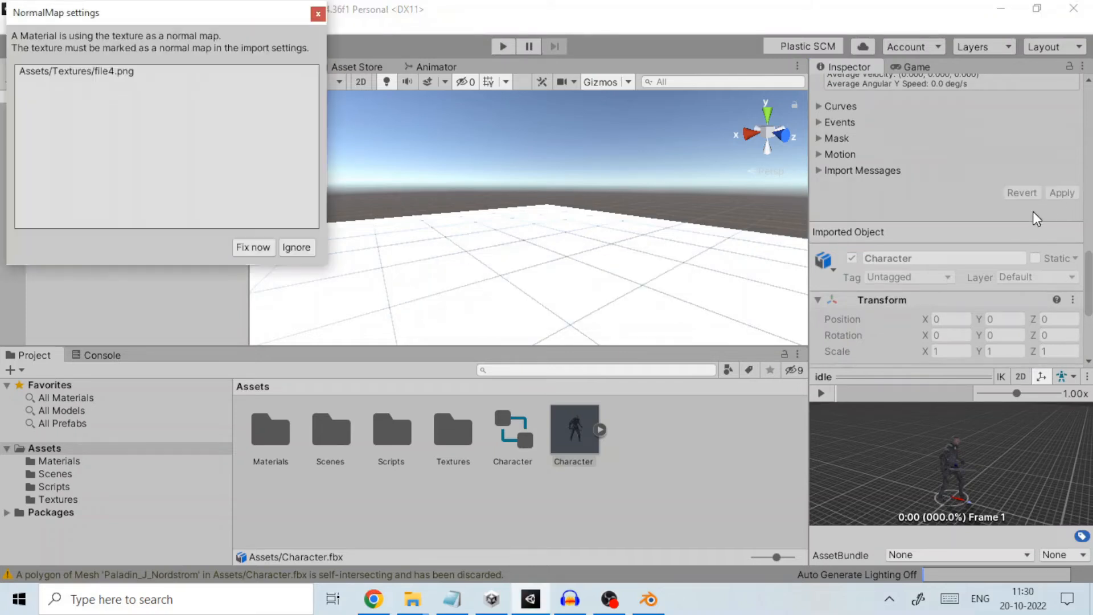
pyautogui.click(306, 249)
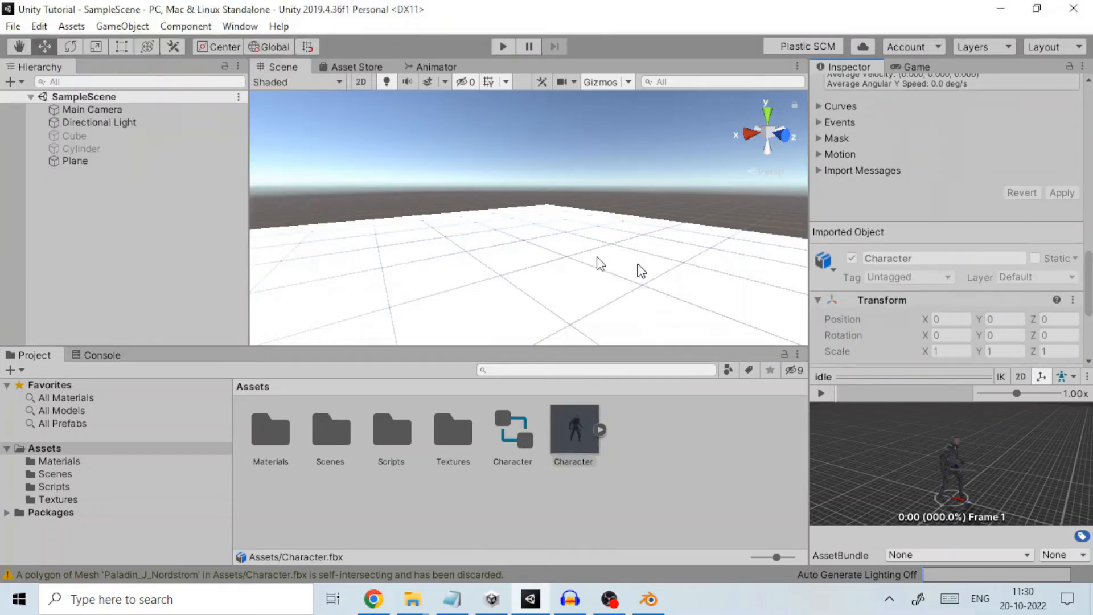
# Step: Set the material location to Use Embedded Materials in the Character's import settings
pyautogui.scroll(2, 1089, 239)
pyautogui.scroll(5, 1089, 239)
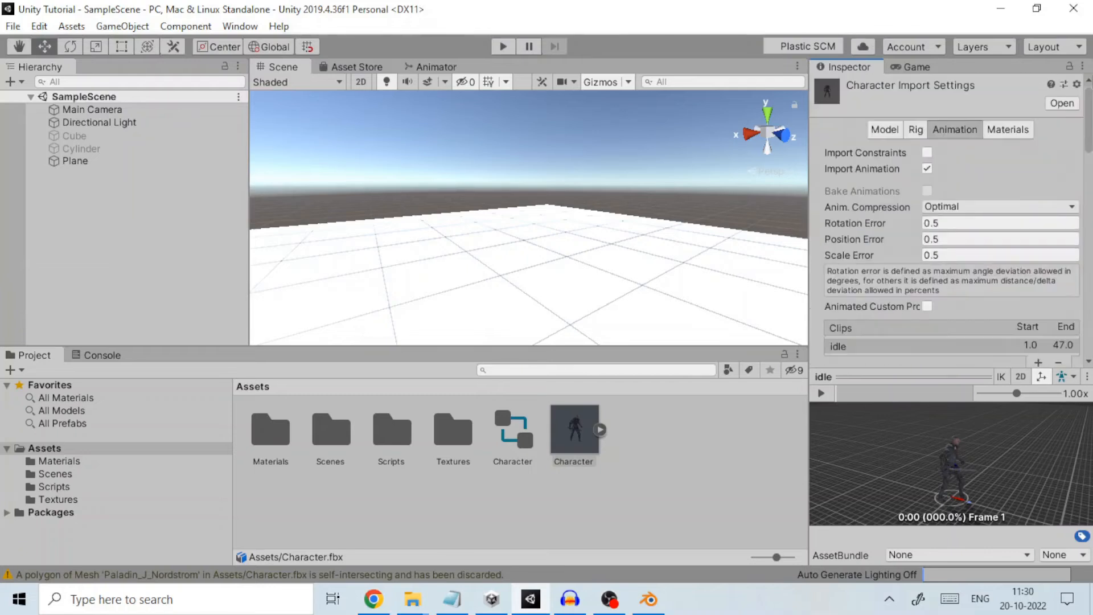
pyautogui.click(1017, 129)
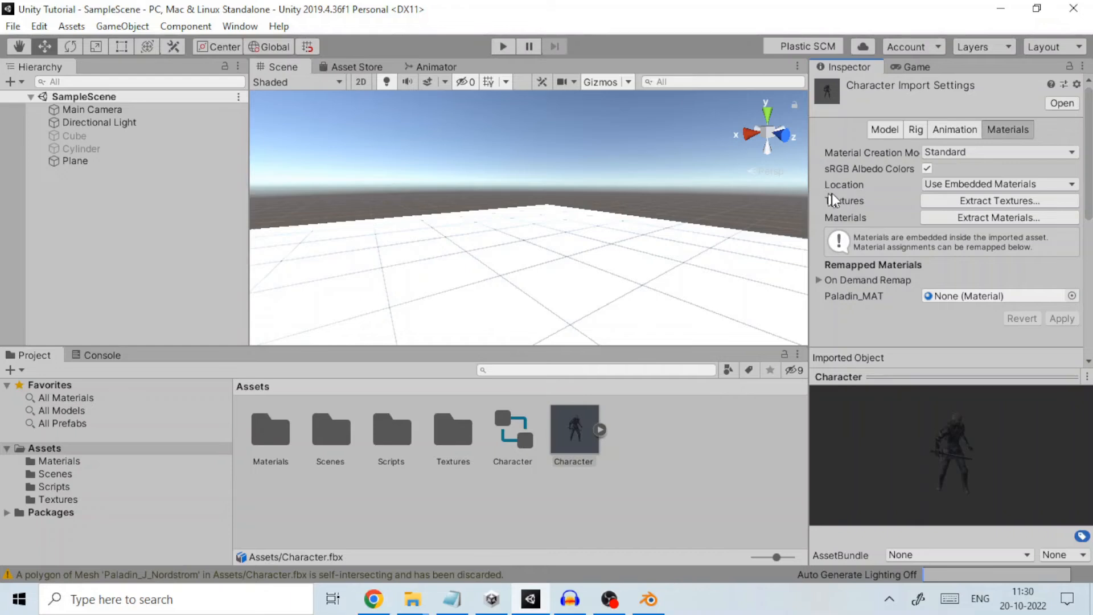
pyautogui.click(1001, 183)
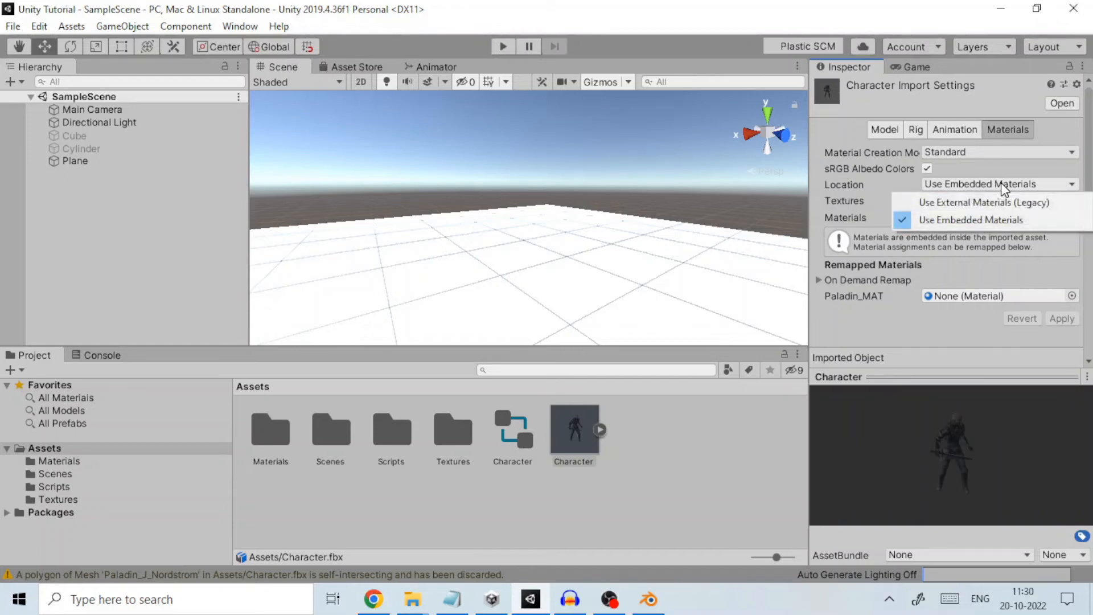
pyautogui.click(981, 218)
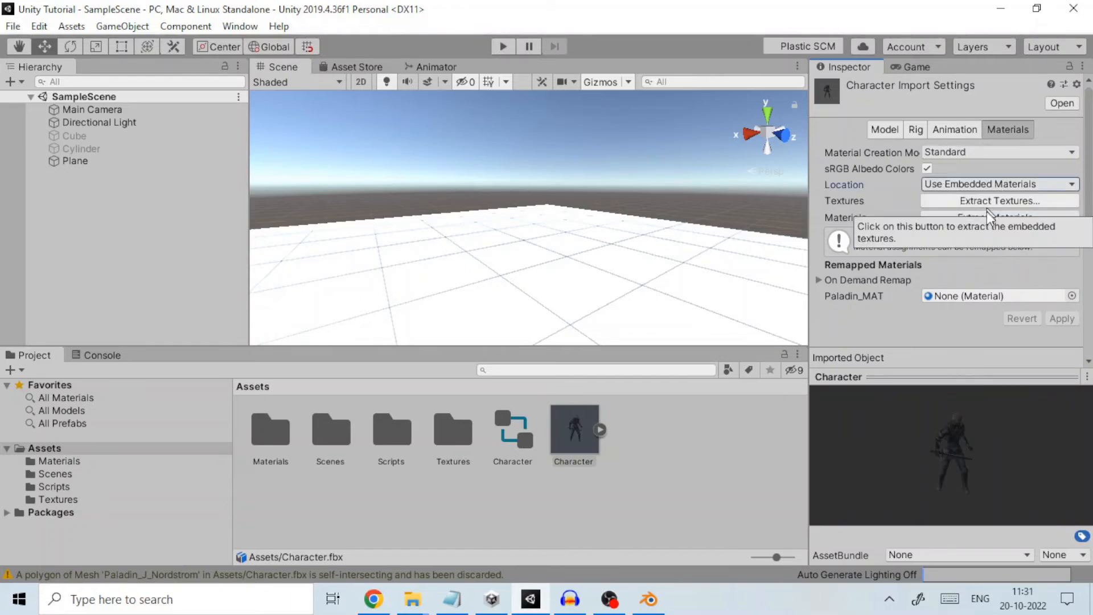
# Step: Add the Character model to SampleScene and assign the Character animator controller to its Animator component
pyautogui.click(986, 216)
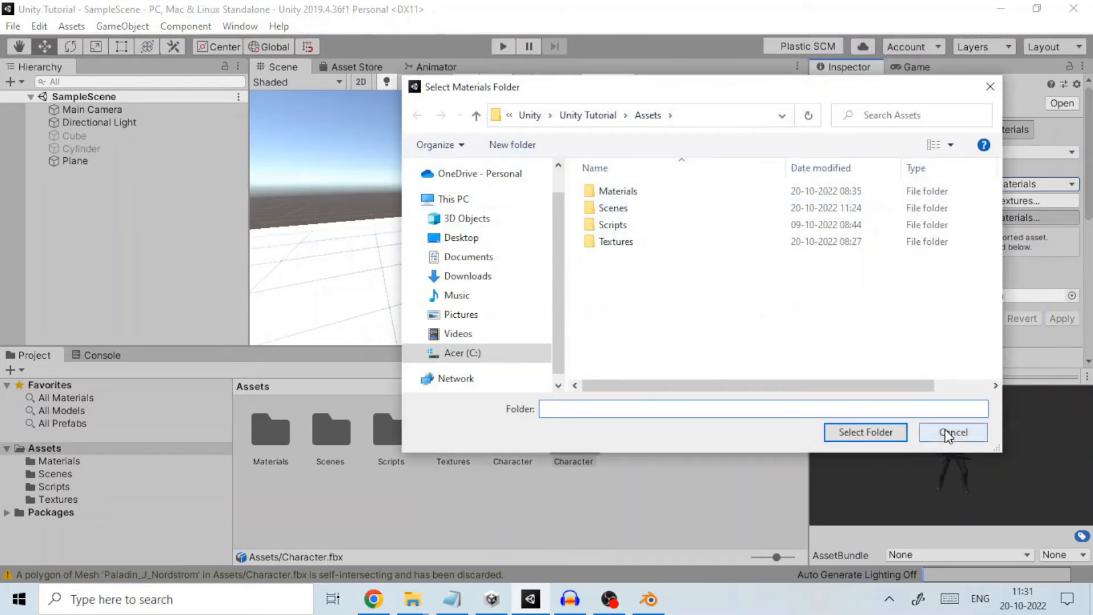
pyautogui.click(952, 433)
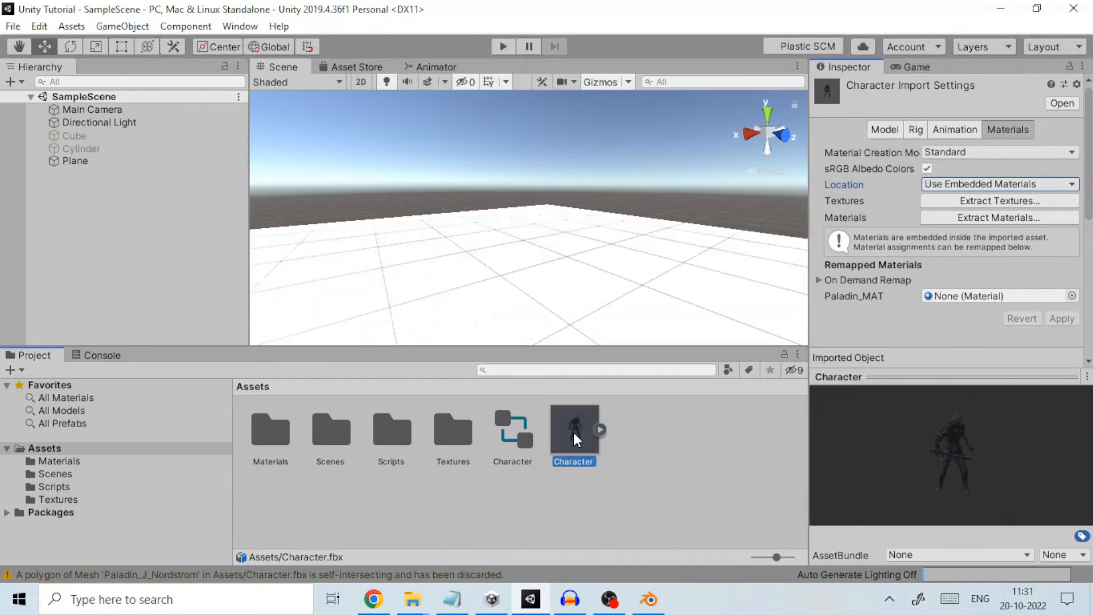
pyautogui.moveTo(572, 432); pyautogui.dragTo(93, 242)
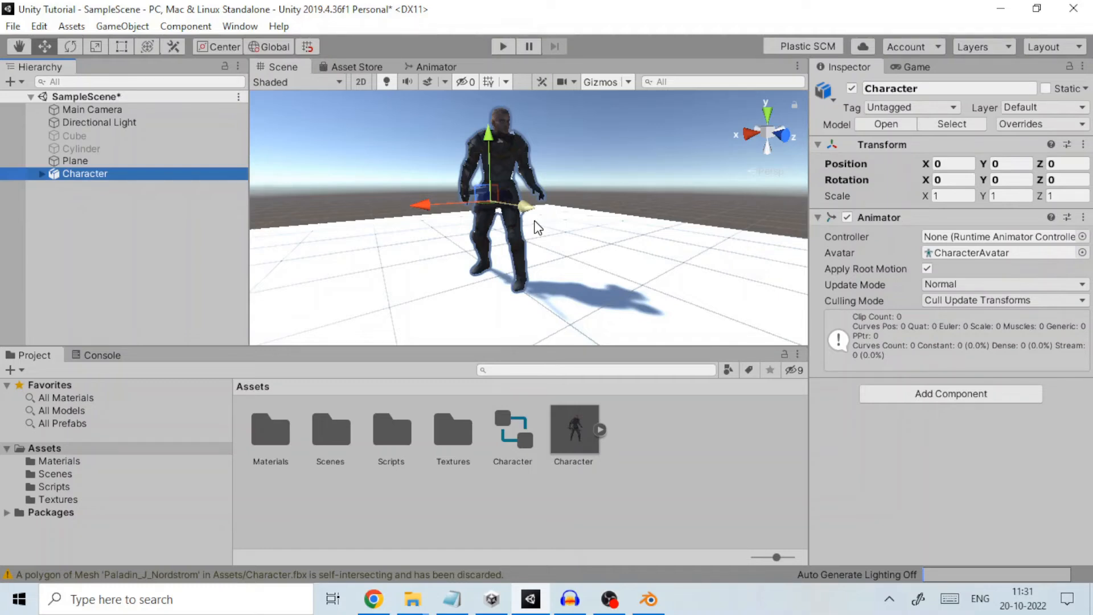
pyautogui.click(512, 440)
pyautogui.moveTo(513, 439); pyautogui.dragTo(985, 234)
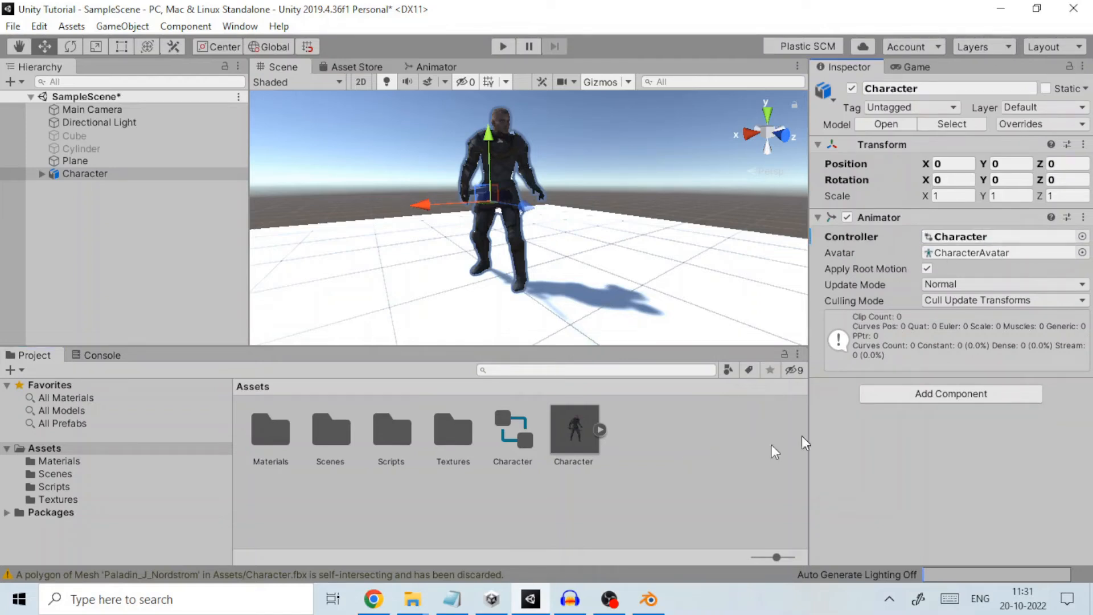
# Step: Inspect the Animator's assigned controller, locating its asset in the project and reassigning the same Character controller
pyautogui.click(940, 395)
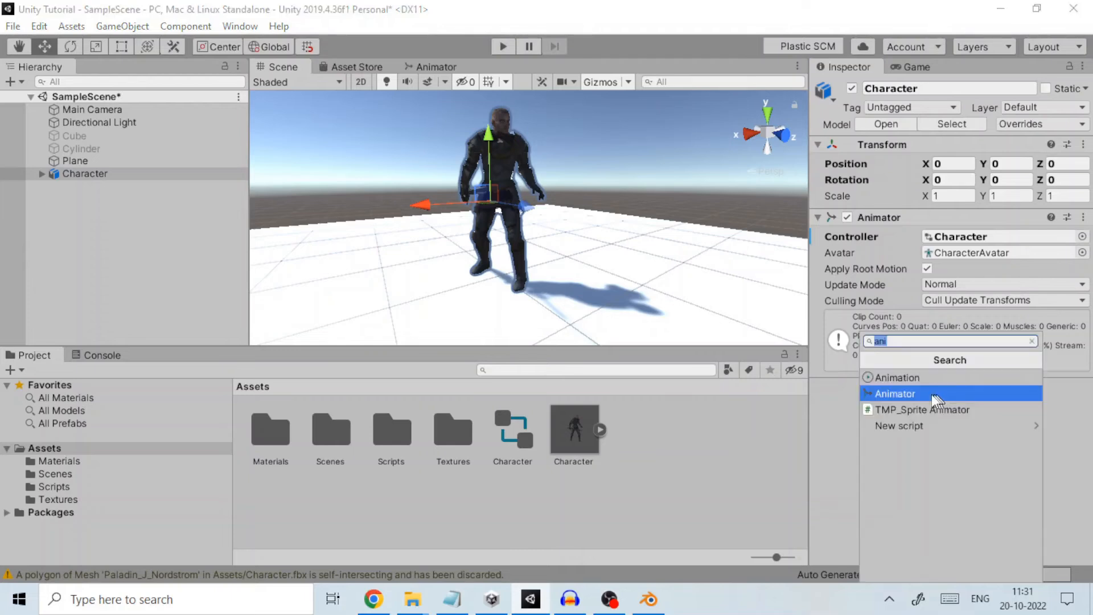
pyautogui.click(840, 410)
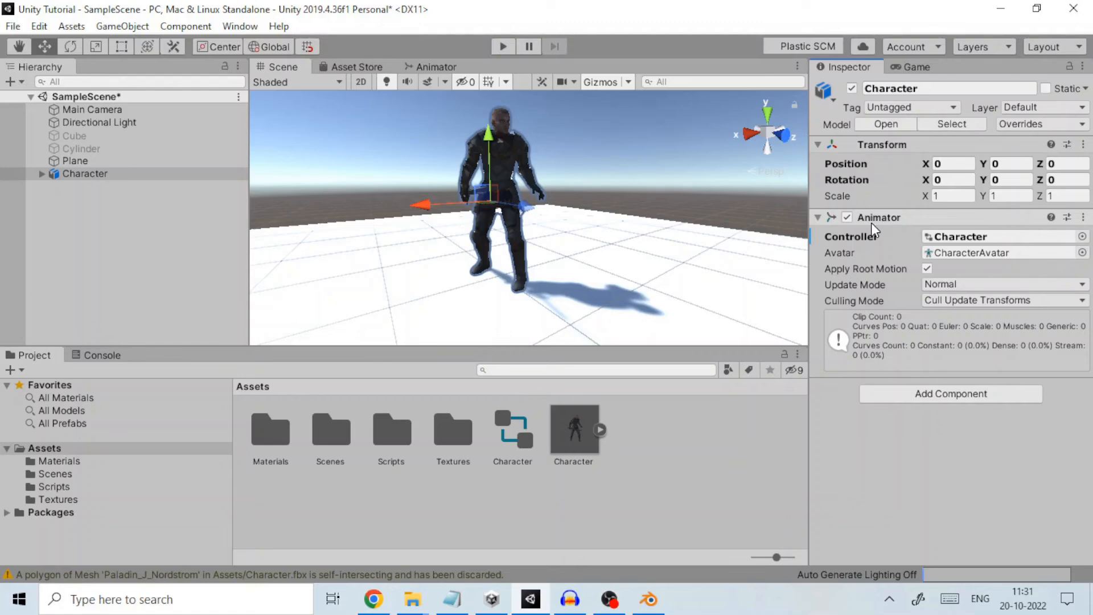
pyautogui.click(876, 238)
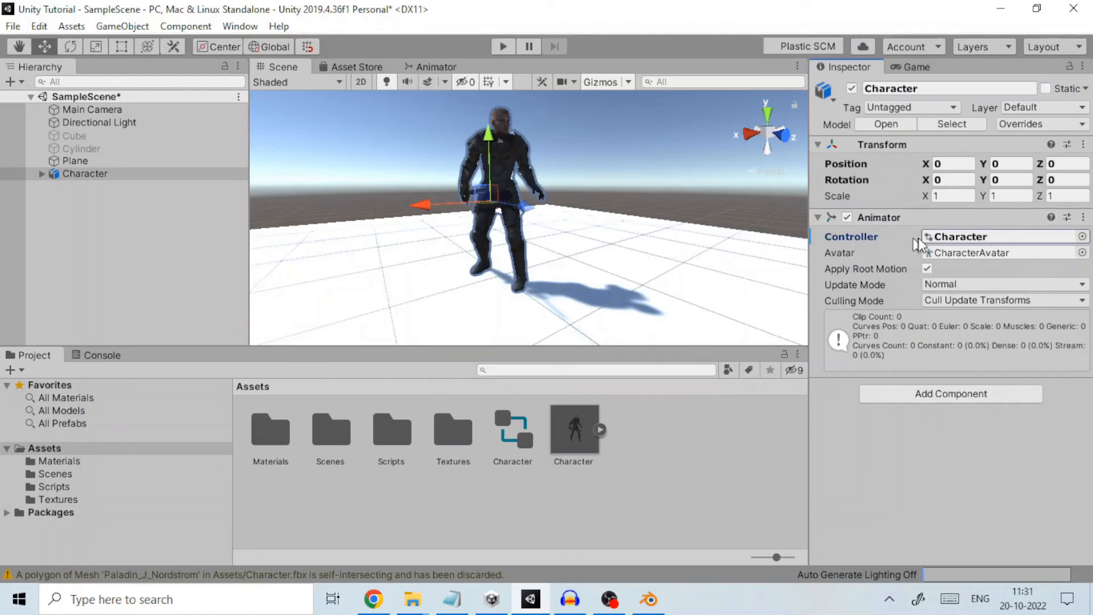
pyautogui.click(958, 244)
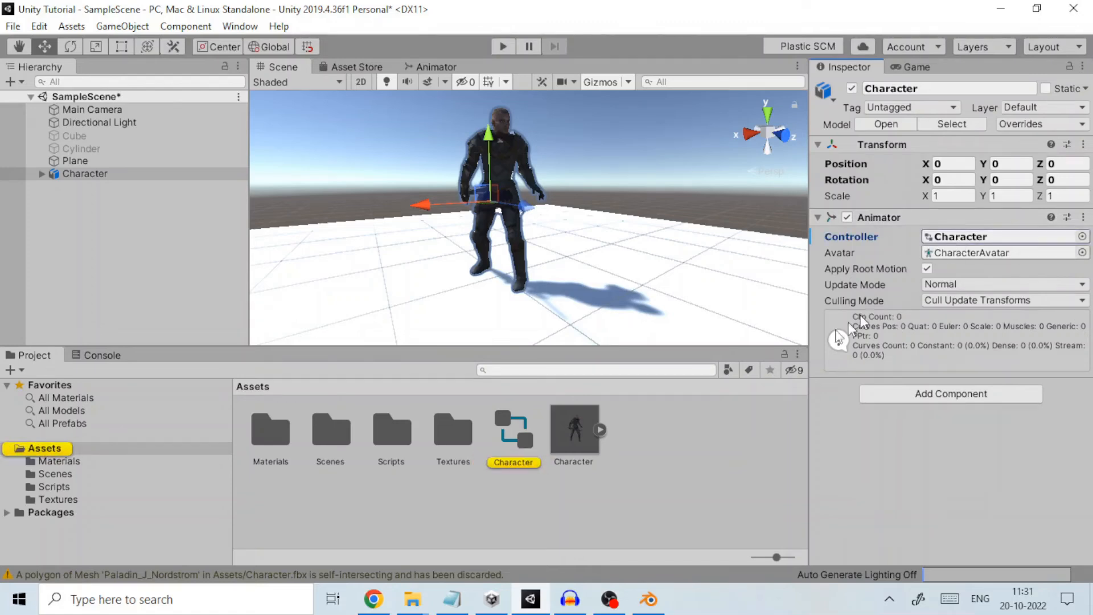
pyautogui.moveTo(519, 435); pyautogui.dragTo(975, 242)
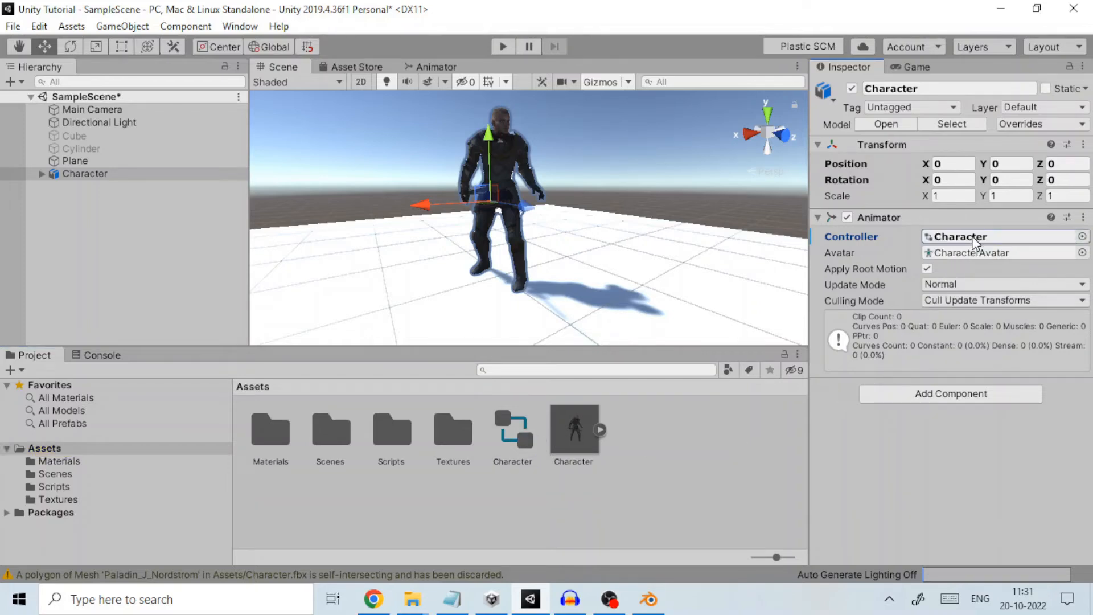
pyautogui.click(975, 242)
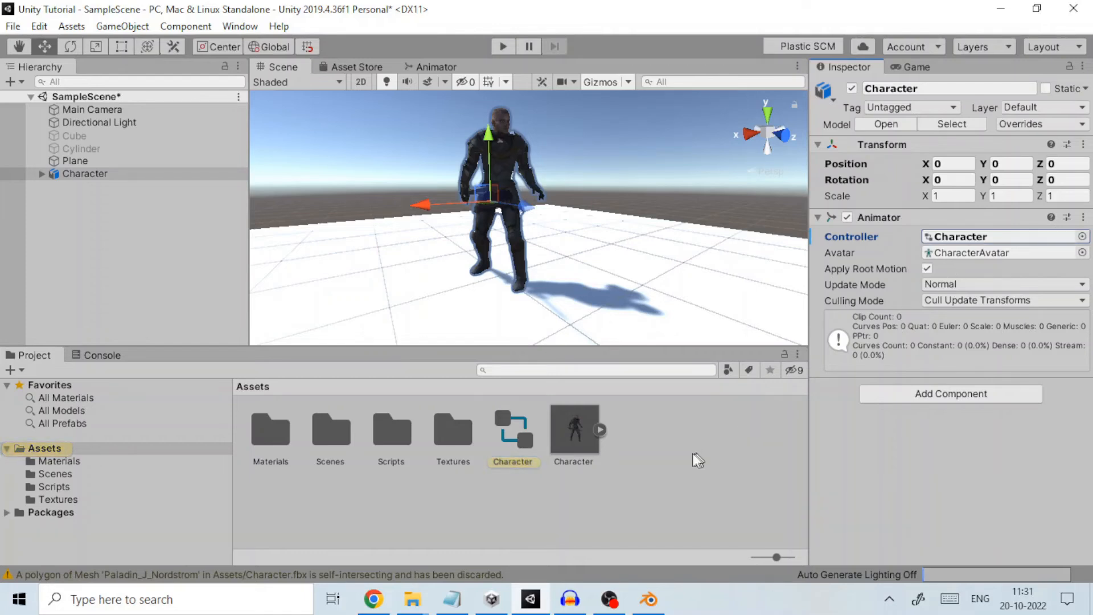
pyautogui.click(665, 462)
pyautogui.rightClick(664, 461)
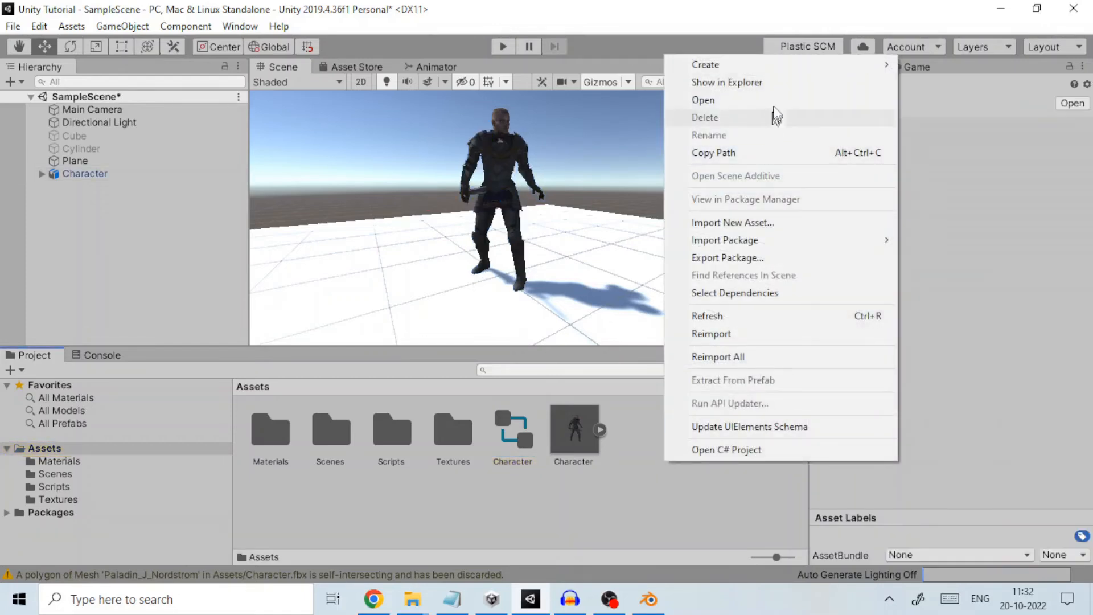
pyautogui.moveTo(781, 60)
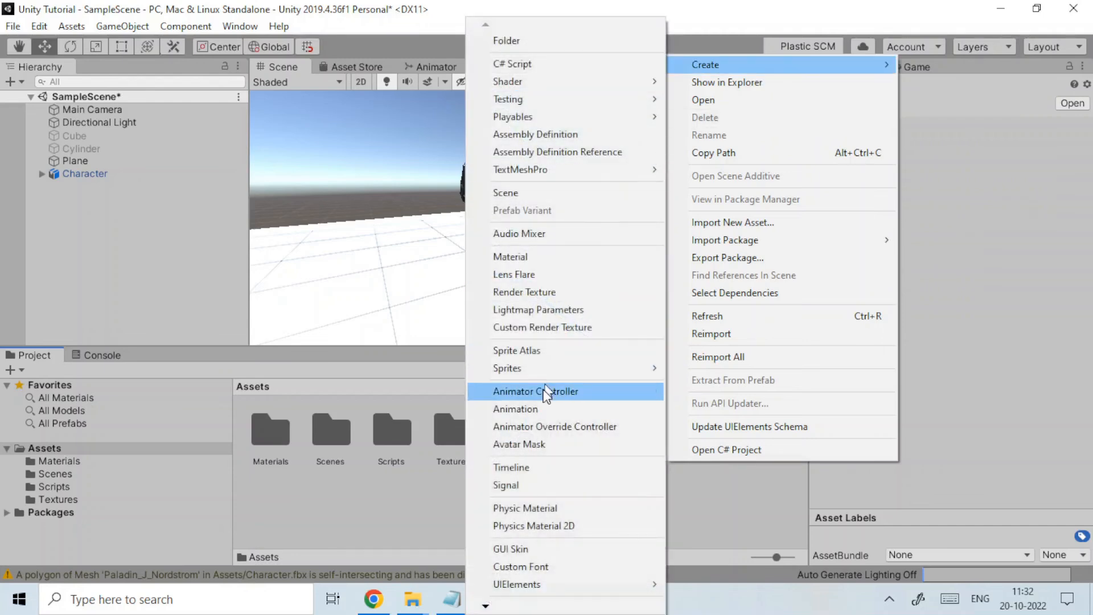
pyautogui.click(397, 504)
# Step: Select the Character object in the scene and locate the avatar its Animator uses among the model's assets
pyautogui.click(512, 454)
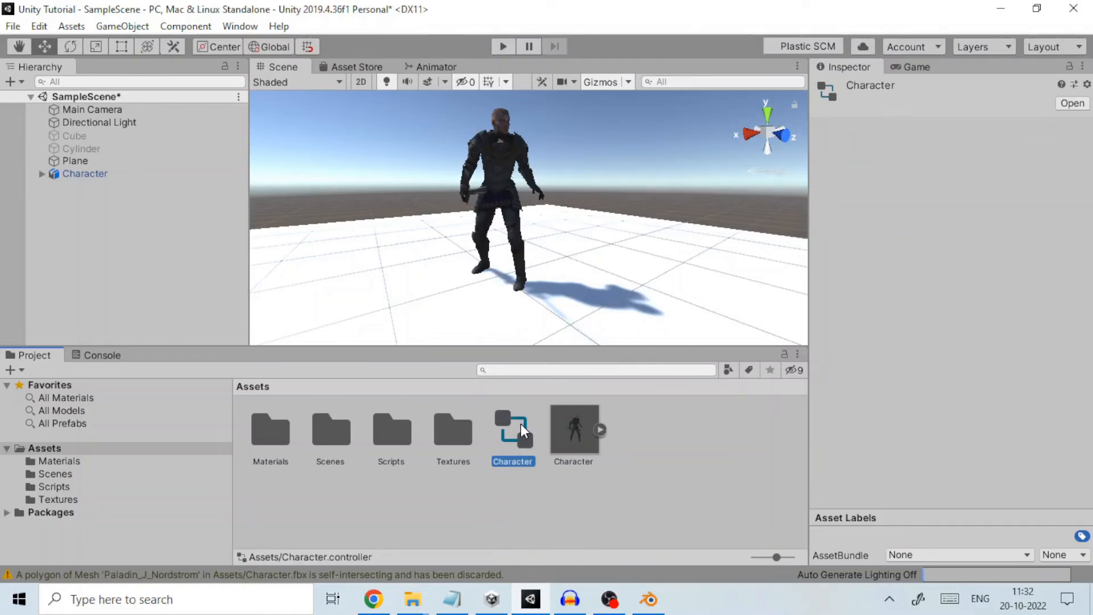
pyautogui.click(575, 428)
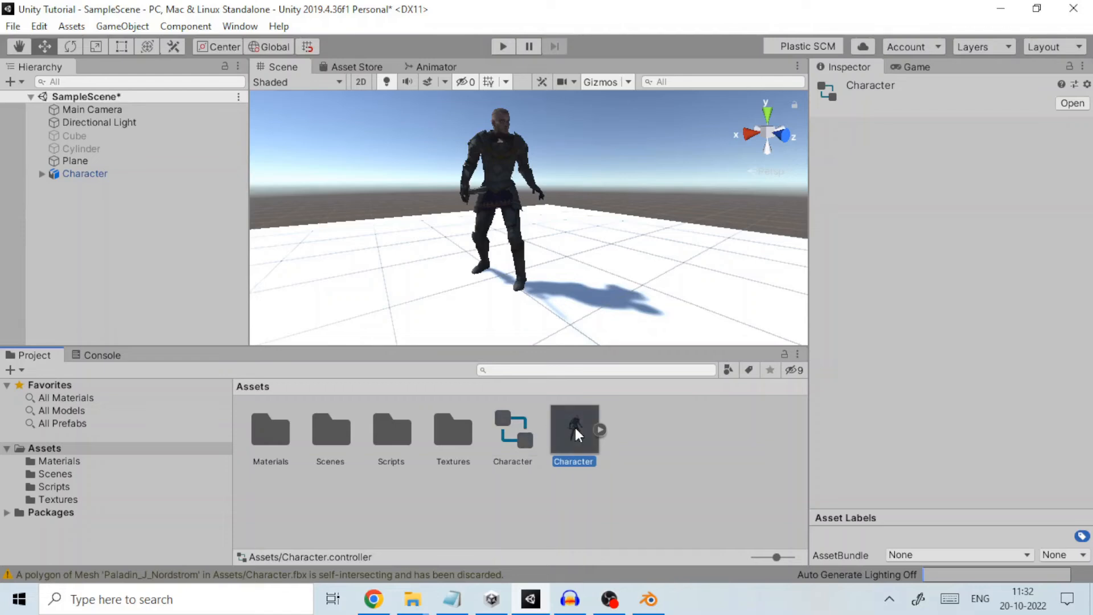
pyautogui.moveTo(513, 430); pyautogui.dragTo(77, 174)
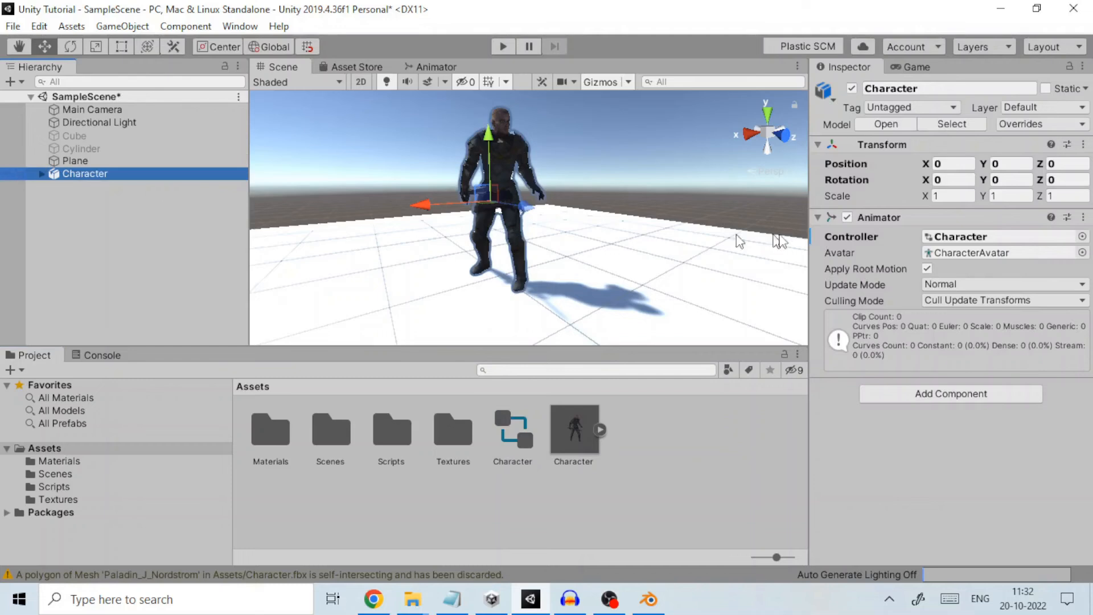
pyautogui.click(974, 251)
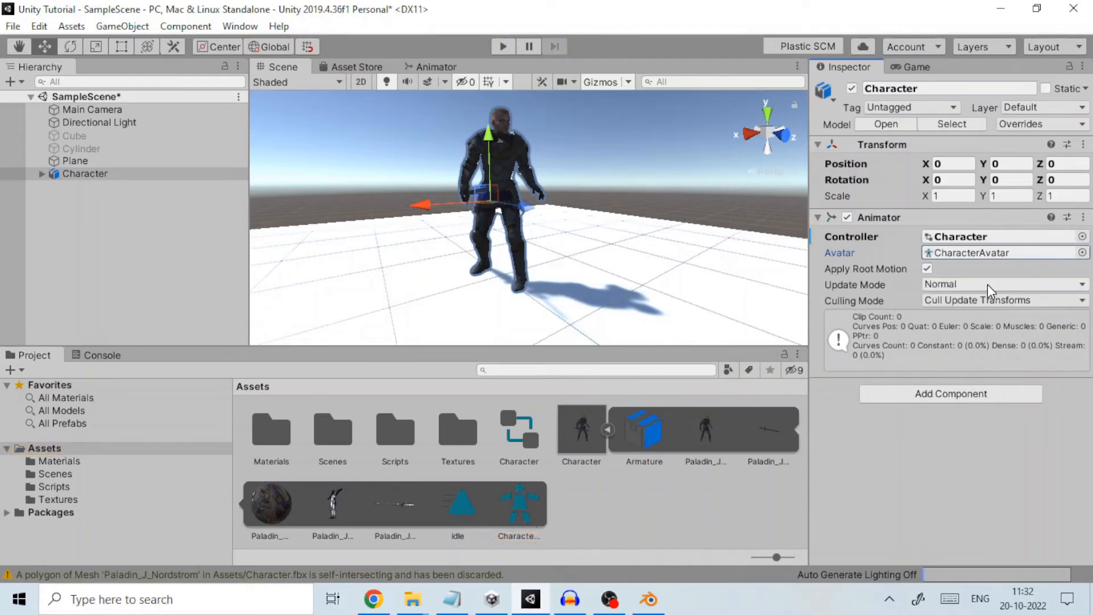
# Step: Keep the Character Animator's Update Mode at Normal and set its Culling Mode to Always Animate
pyautogui.click(987, 284)
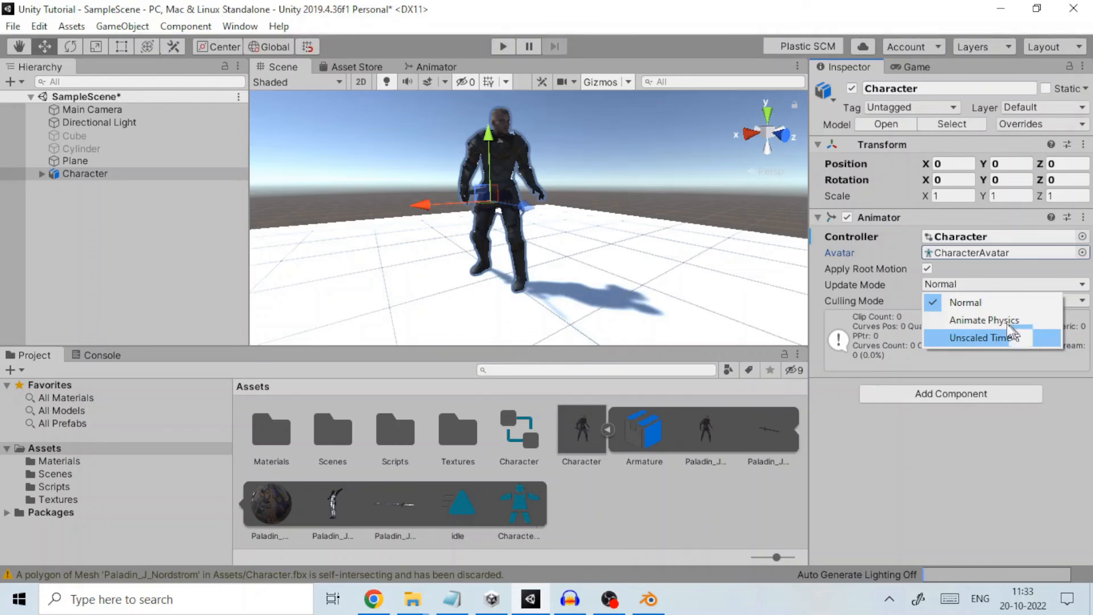
pyautogui.click(978, 303)
pyautogui.click(979, 303)
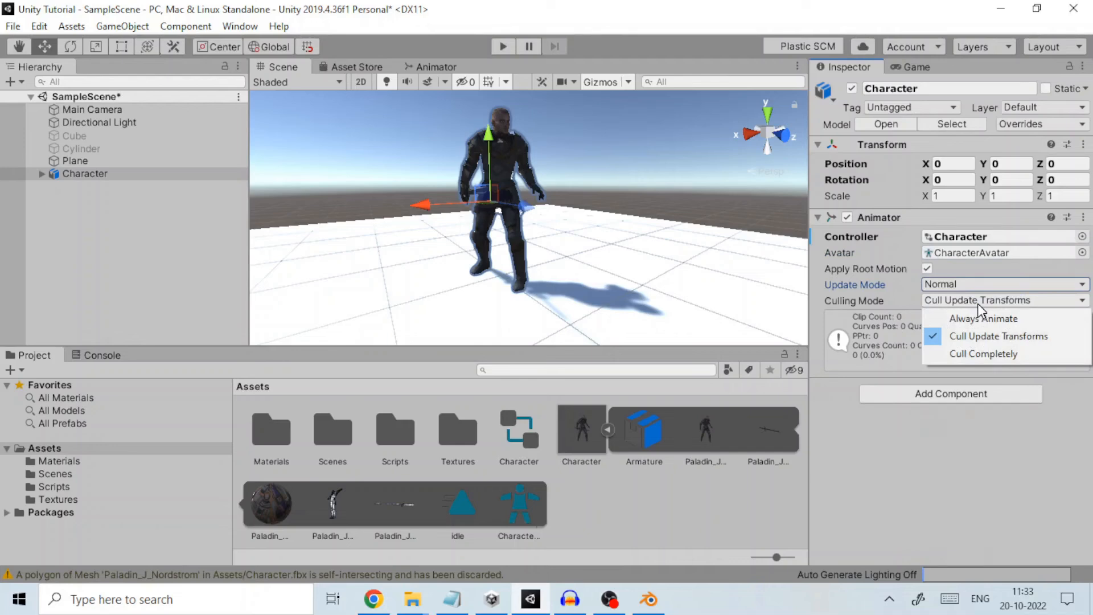
pyautogui.click(986, 315)
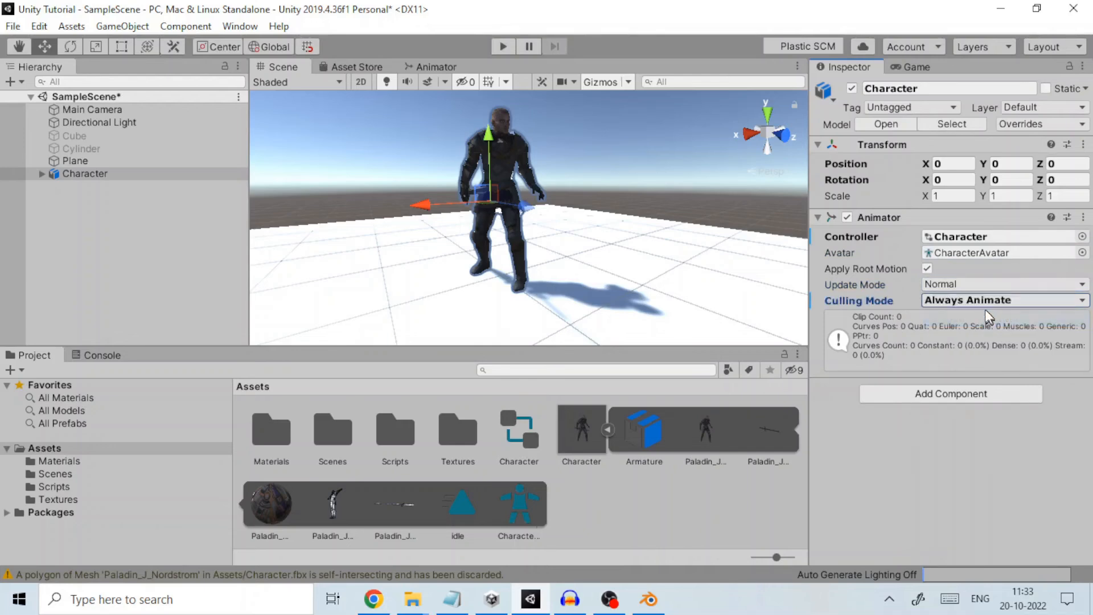
# Step: Try the Cull Update Transforms and Cull Completely culling modes on the Animator, and restore Always Animate
pyautogui.click(985, 307)
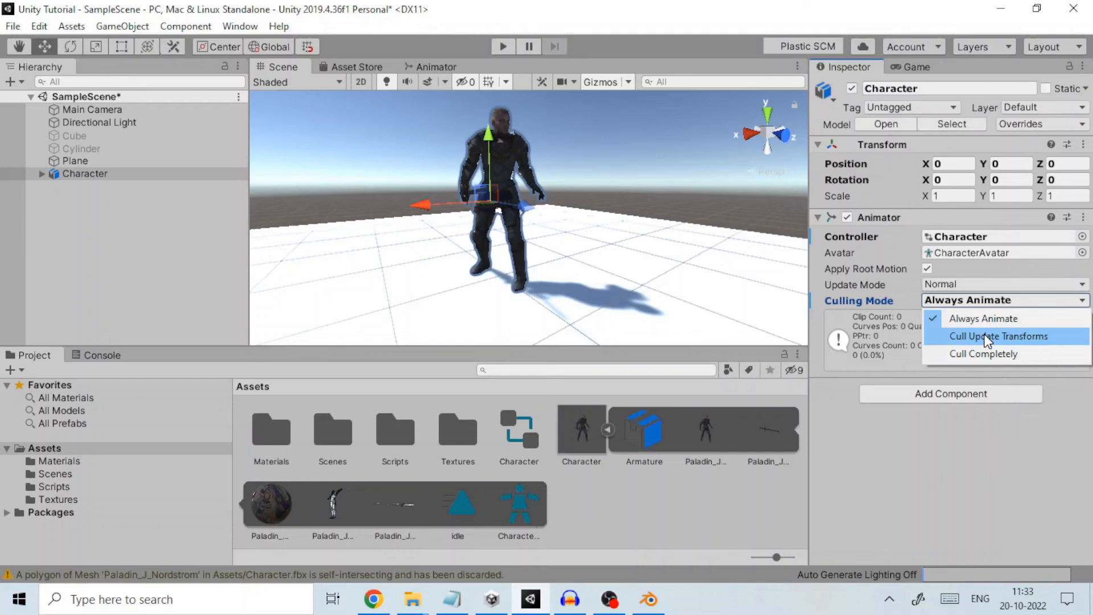
pyautogui.click(1049, 338)
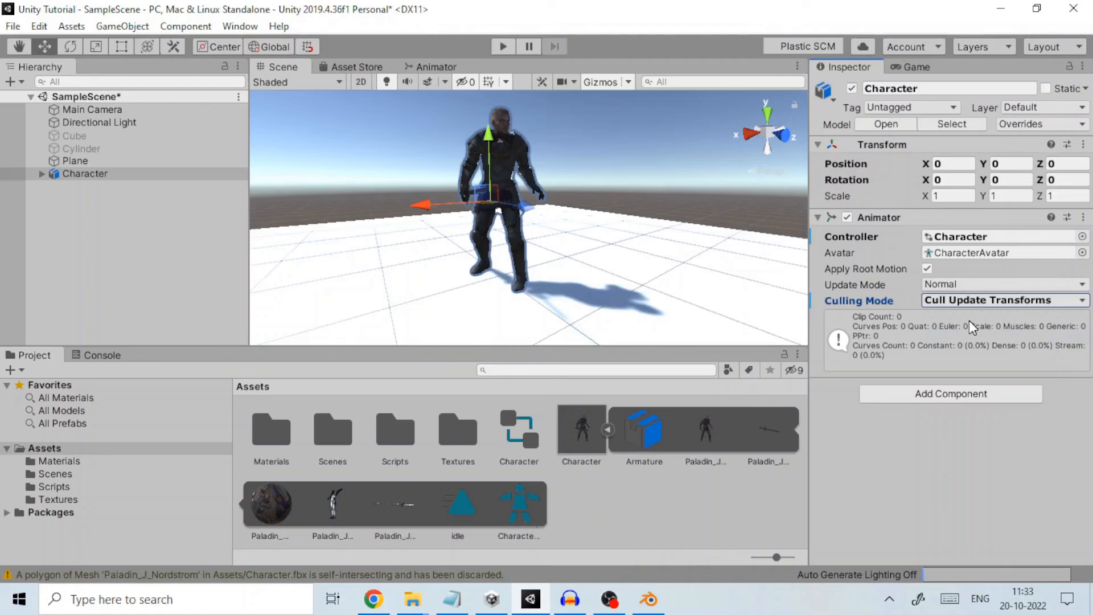
pyautogui.click(968, 299)
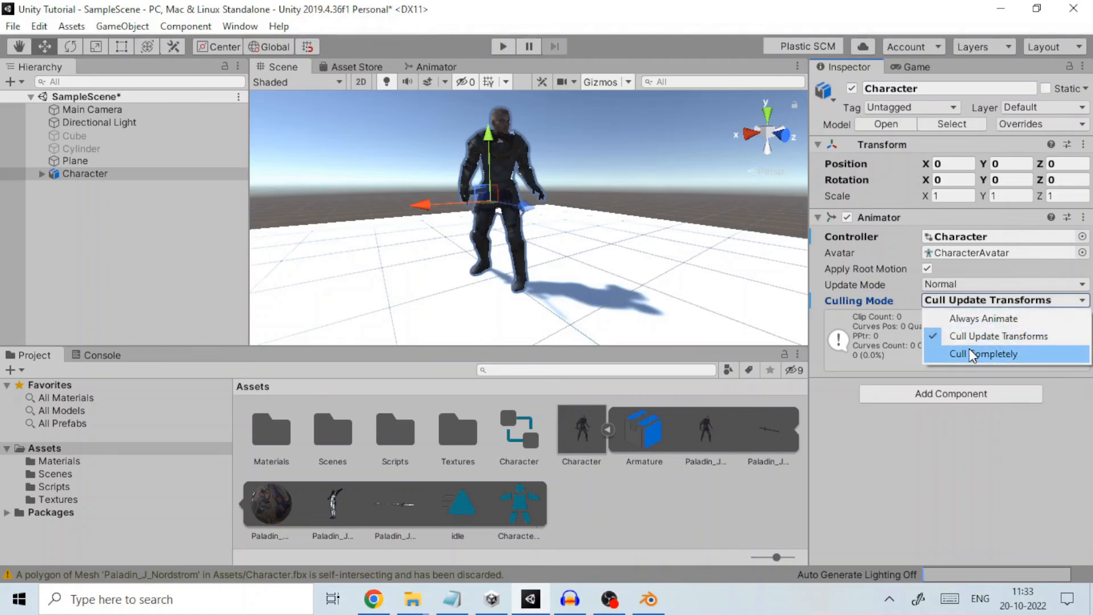
pyautogui.click(1033, 351)
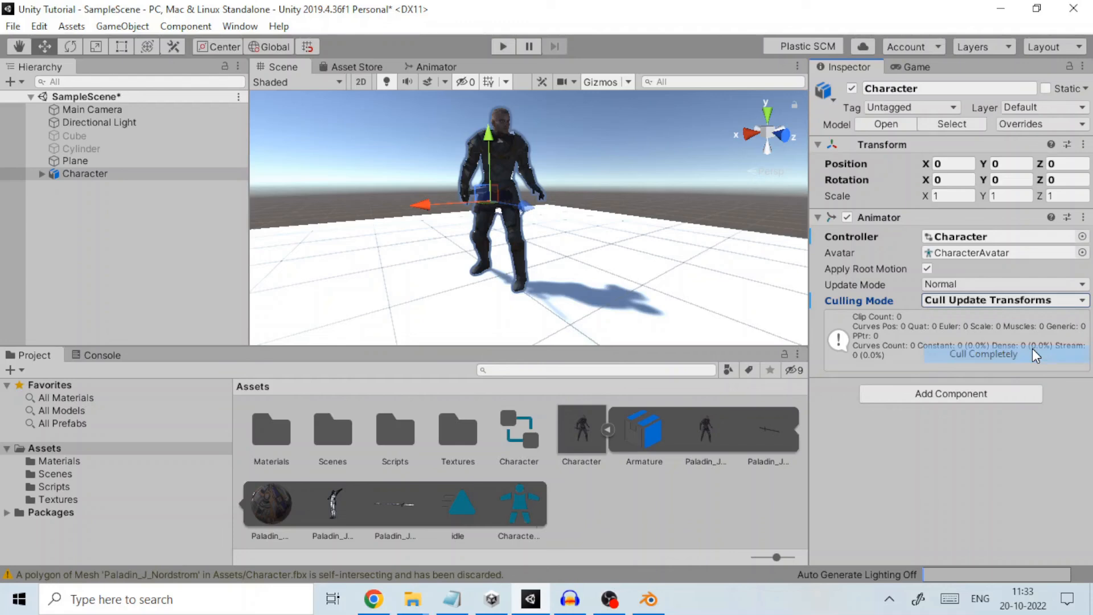
pyautogui.click(978, 301)
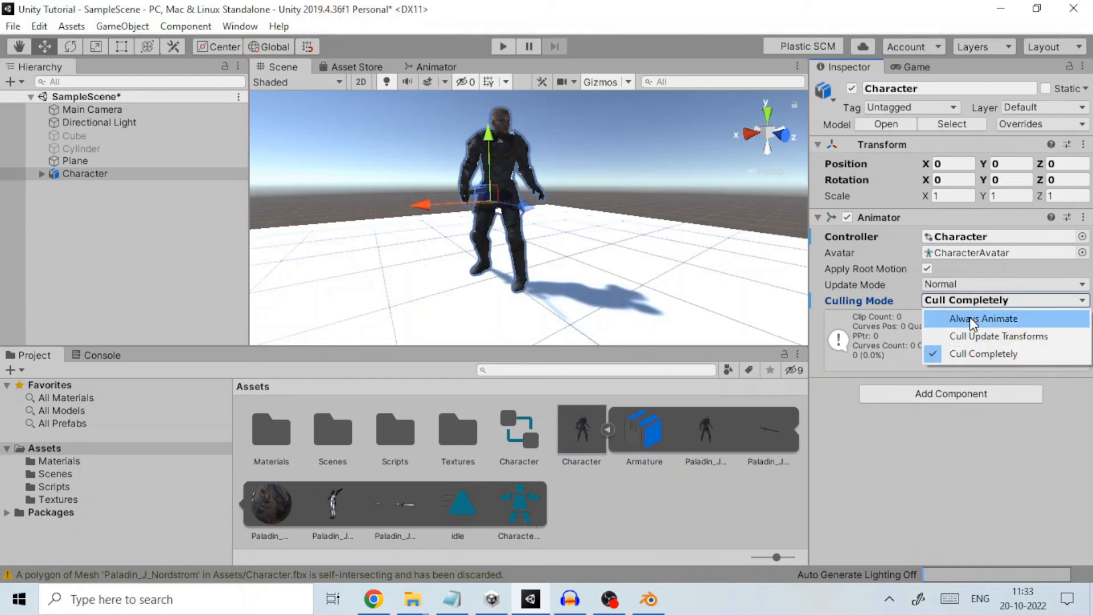
pyautogui.click(969, 318)
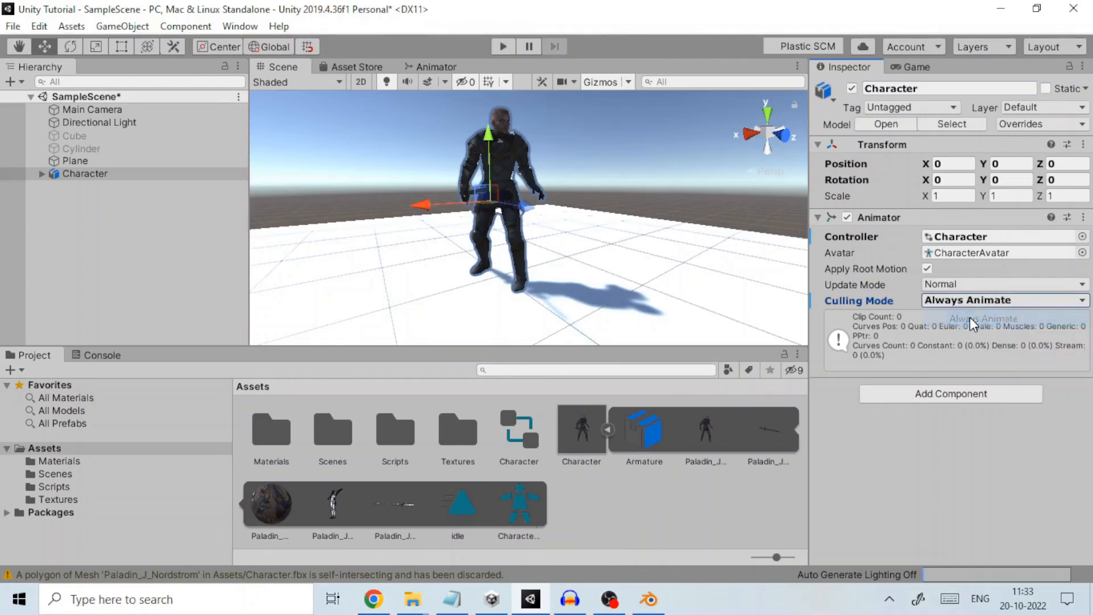
# Step: Open the Character animator controller for editing and delete its wave parameter
pyautogui.click(509, 431)
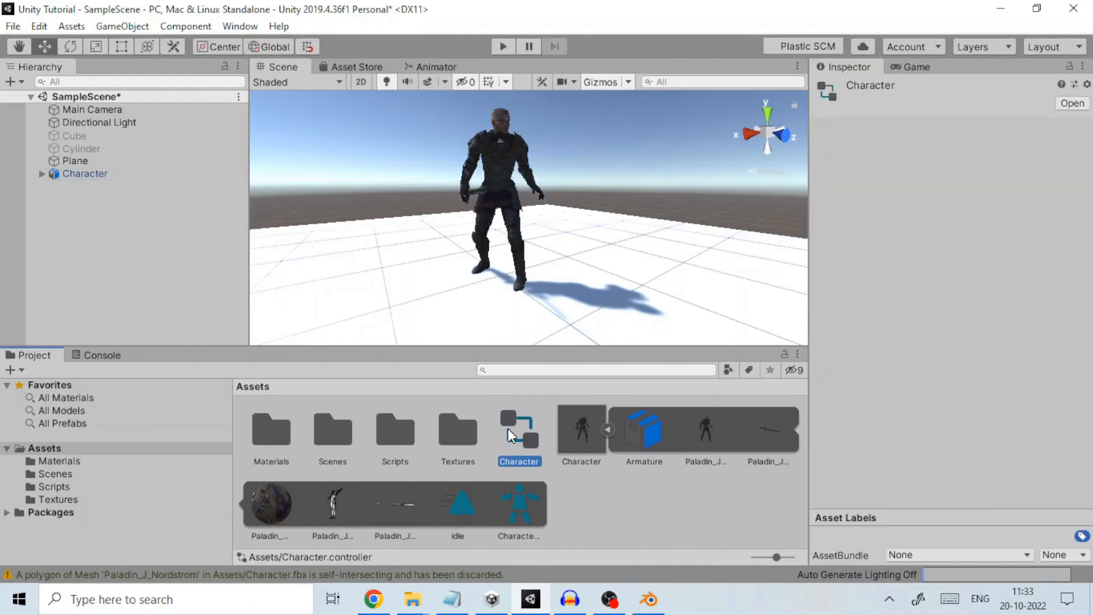
pyautogui.doubleClick(508, 428)
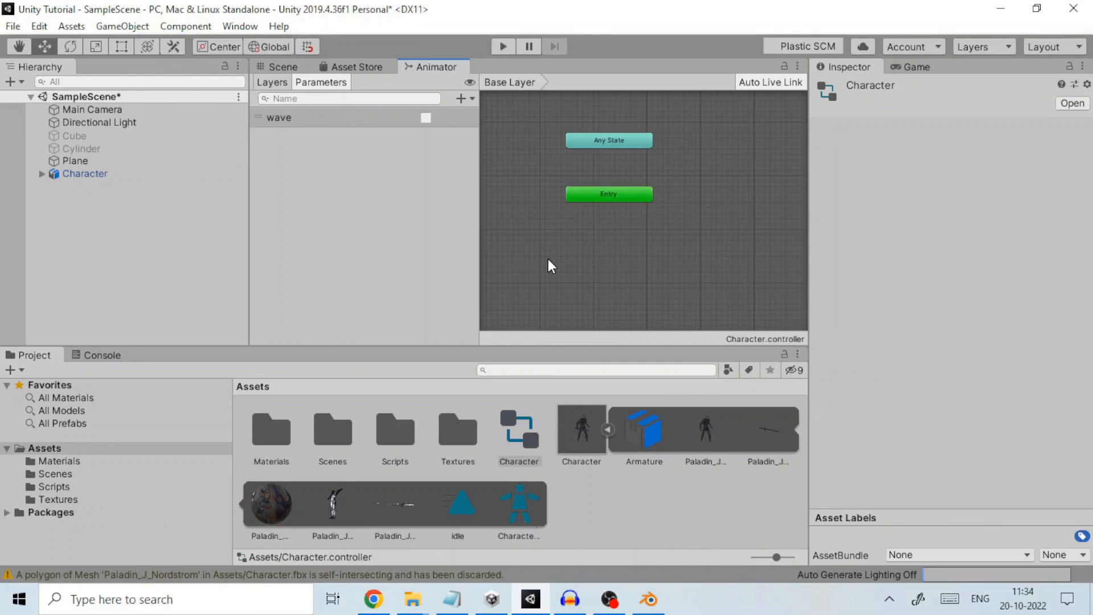
pyautogui.click(334, 120)
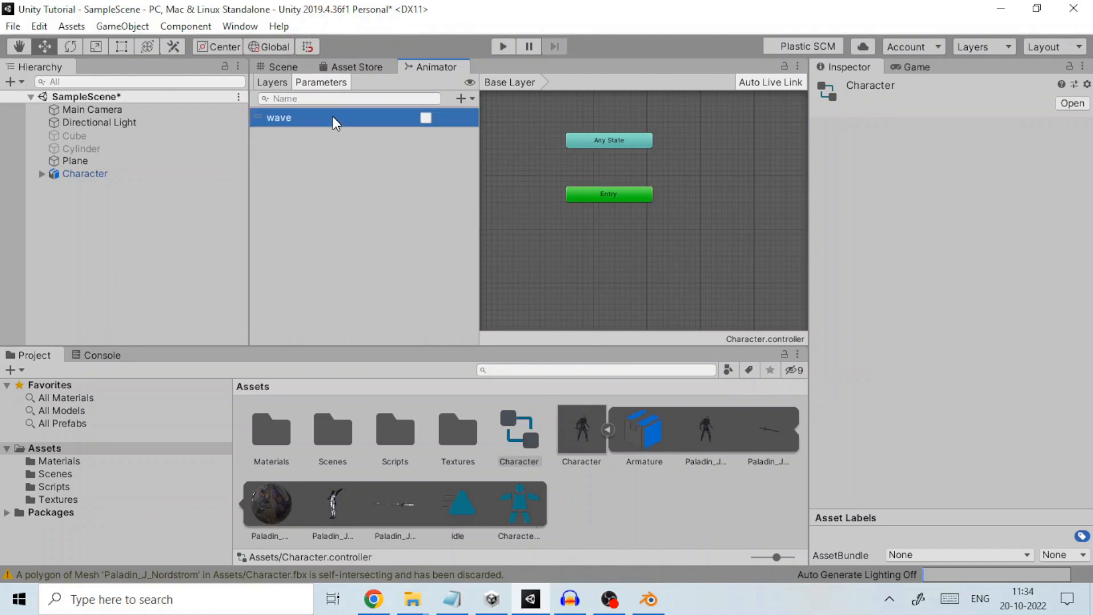
pyautogui.rightClick(333, 117)
pyautogui.click(347, 124)
# Step: Add the Character model's idle clip as a state in the controller's Base Layer, below Entry
pyautogui.click(457, 510)
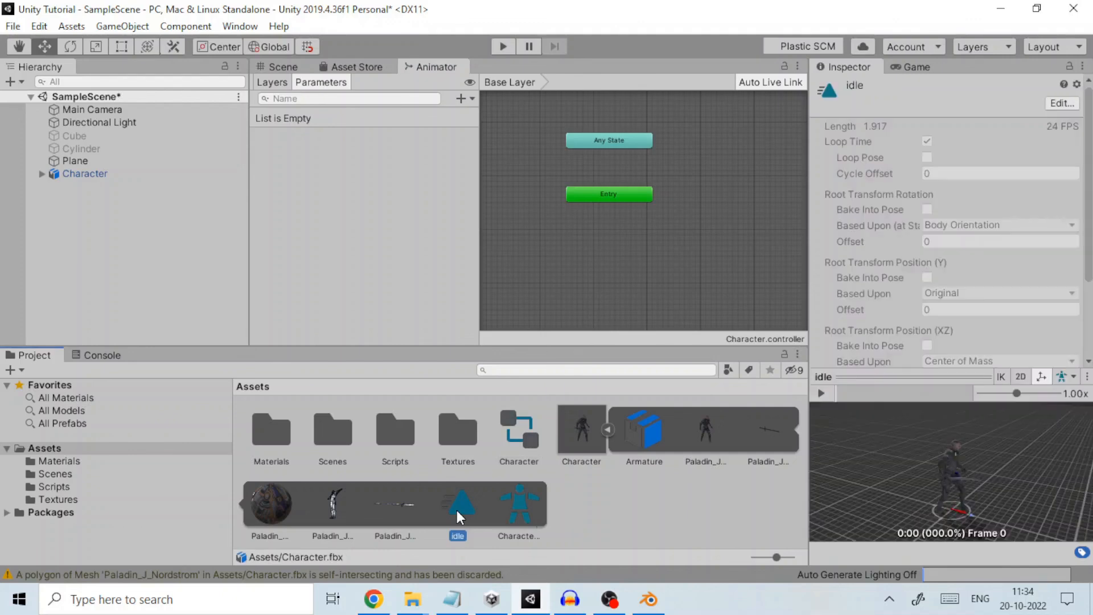
pyautogui.moveTo(456, 510); pyautogui.dragTo(612, 256)
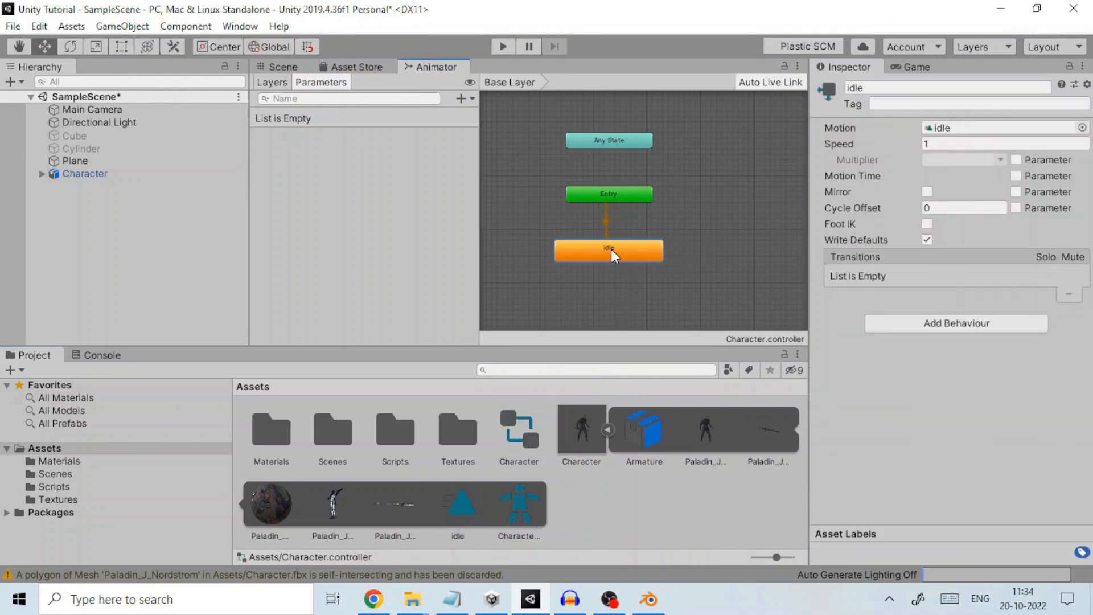
pyautogui.rightClick(610, 248)
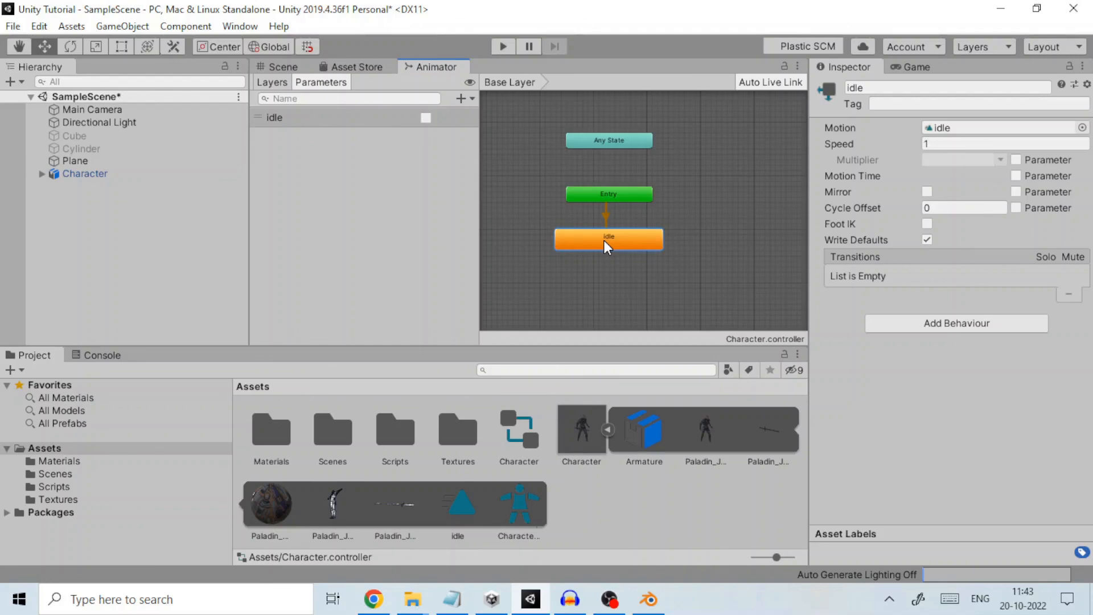
# Step: Play the scene and widen the Game view to watch the Character's idle animation
pyautogui.click(511, 45)
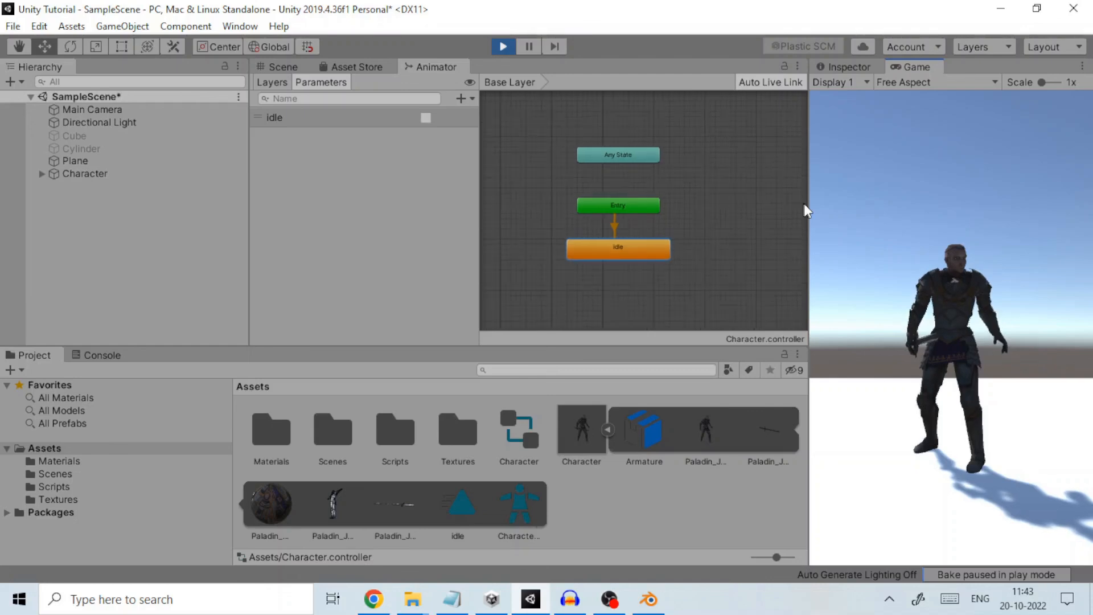
pyautogui.moveTo(807, 205); pyautogui.dragTo(708, 211)
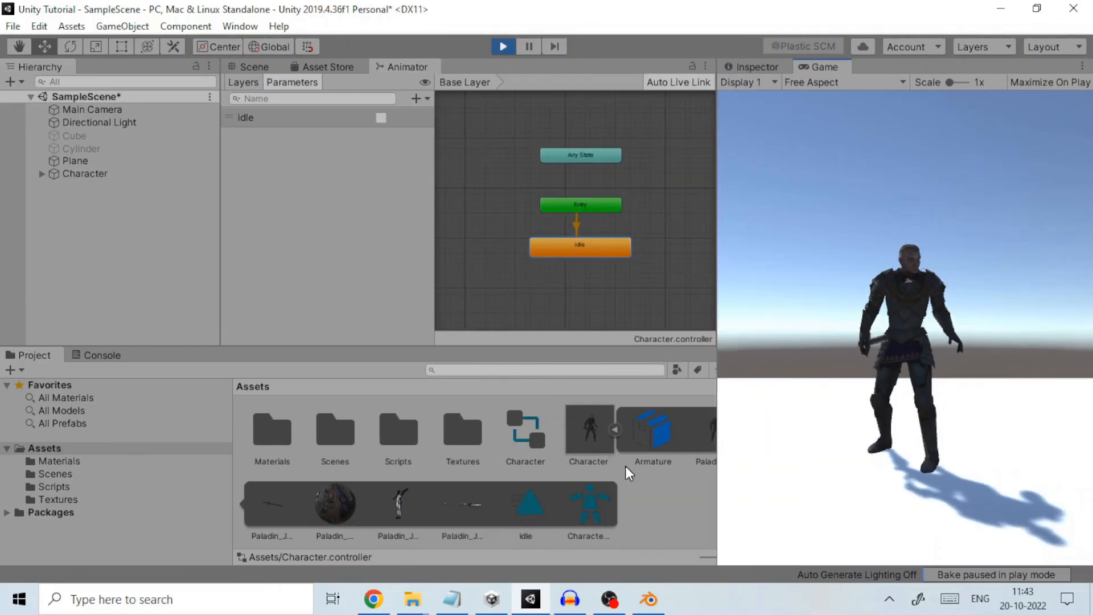